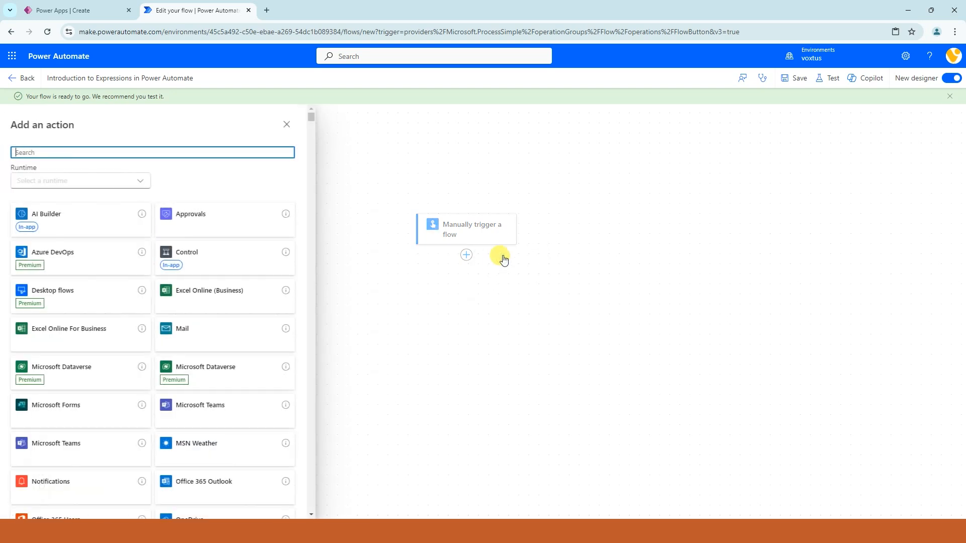
Step: Add a Compose action below the manual trigger and open its parameters
click(101, 151)
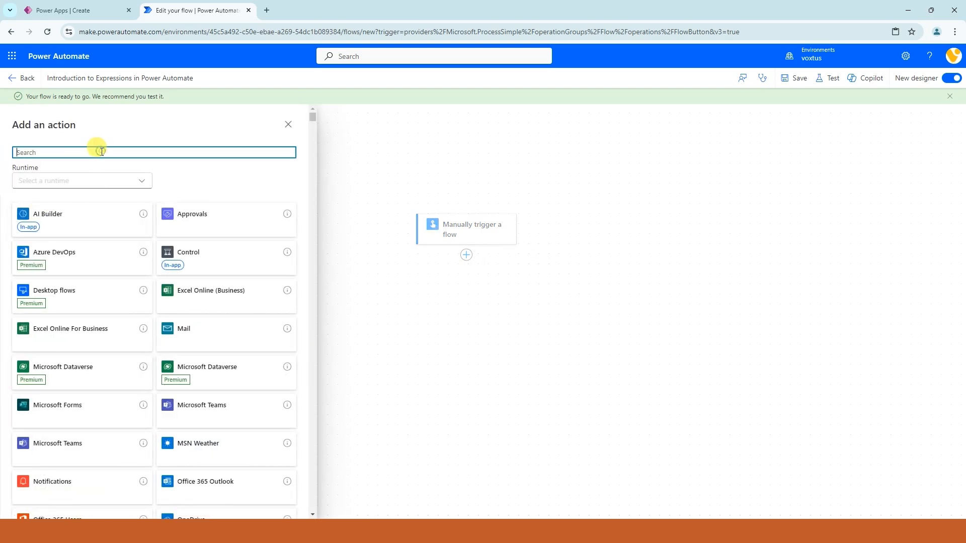
text(compose)
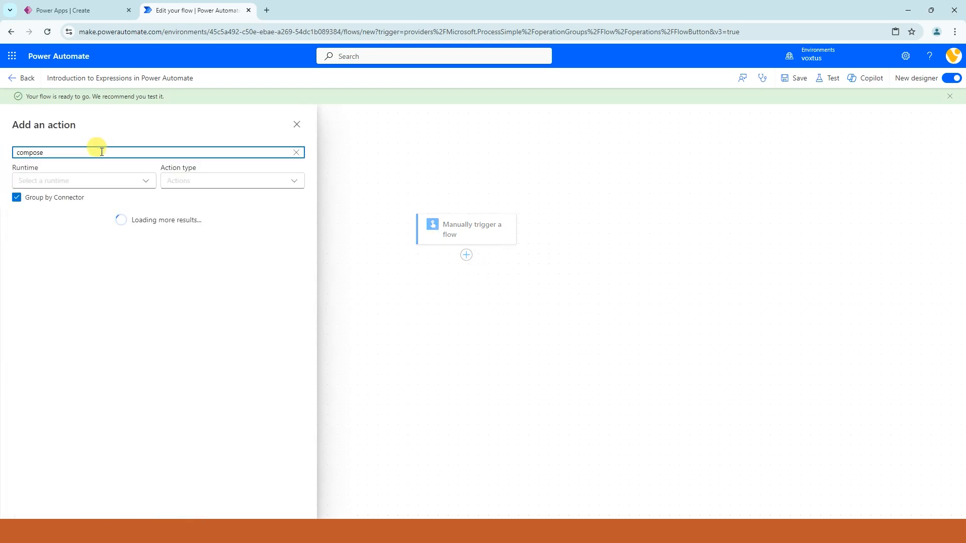
click(47, 256)
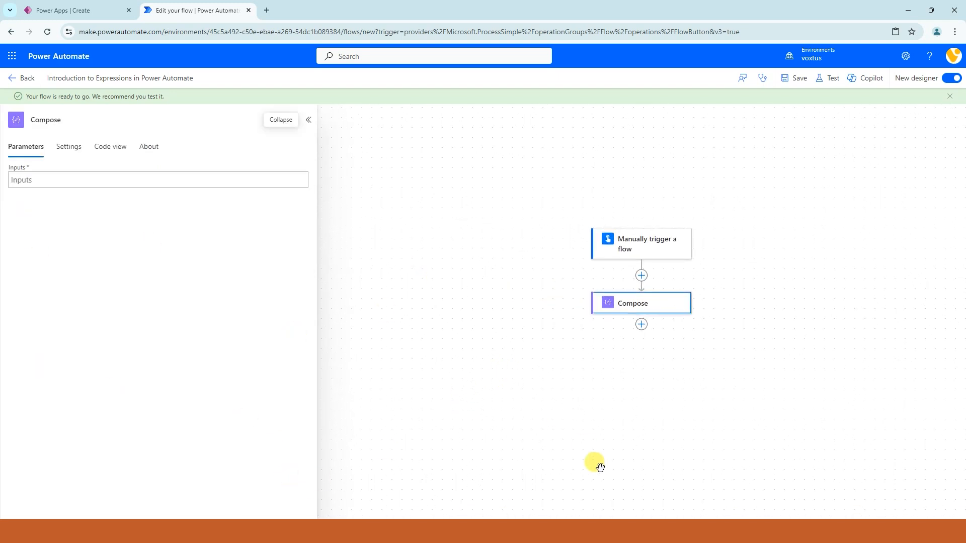
click(632, 307)
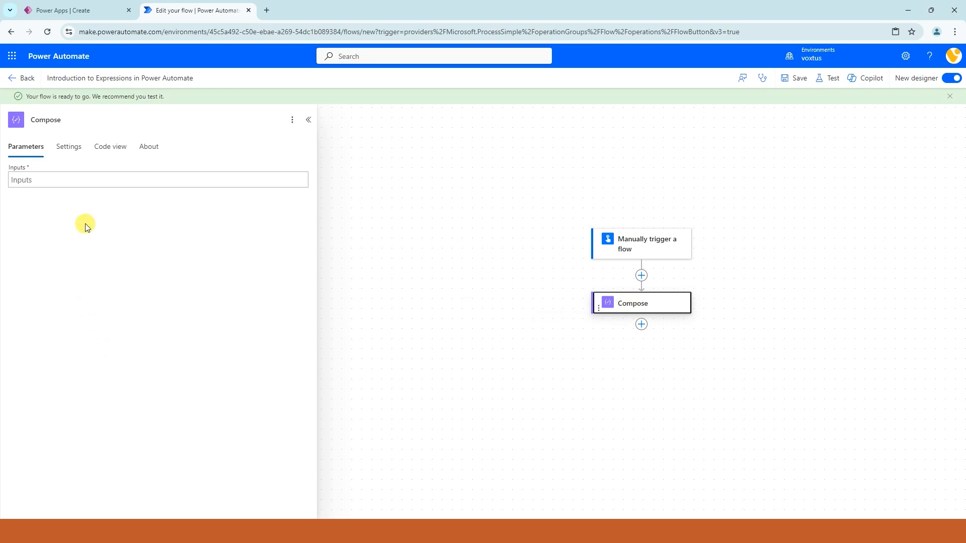
Step: Start a replace() expression for the Compose action's Inputs, with 'Hello World' as the text to search
click(67, 184)
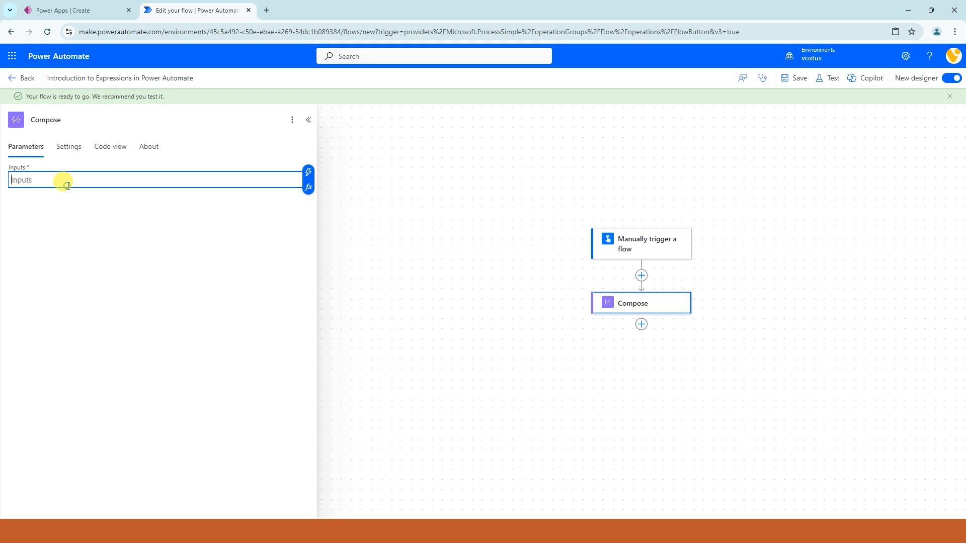
click(308, 190)
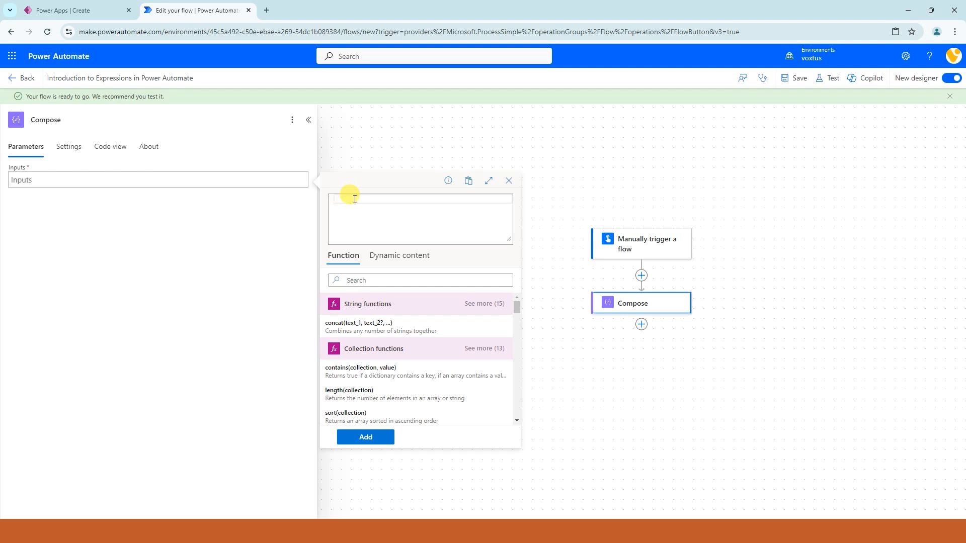
text(repl)
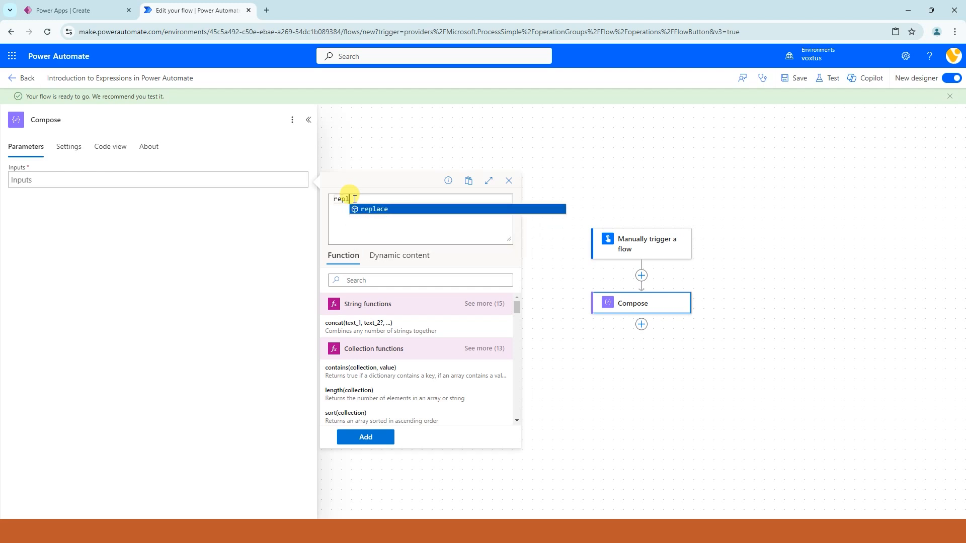
text(a)
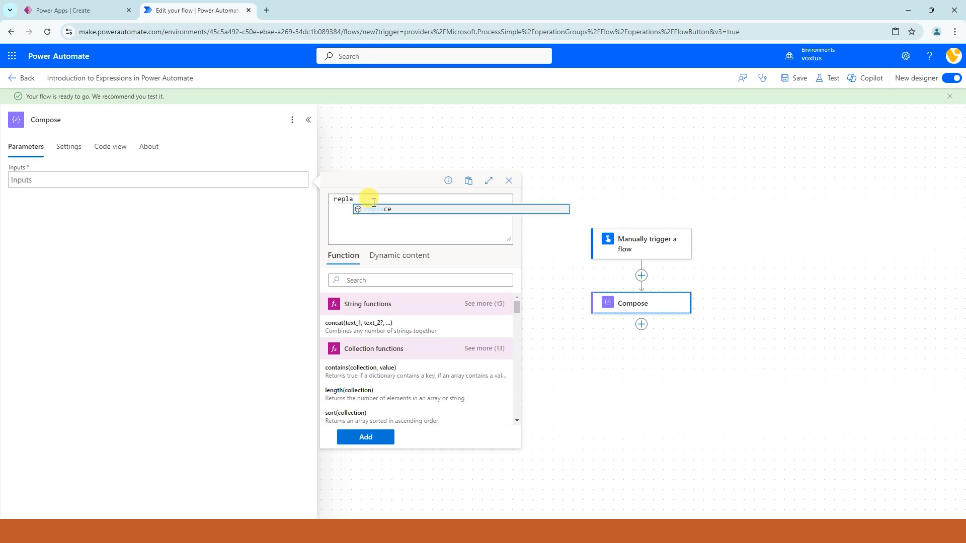
text(ce()
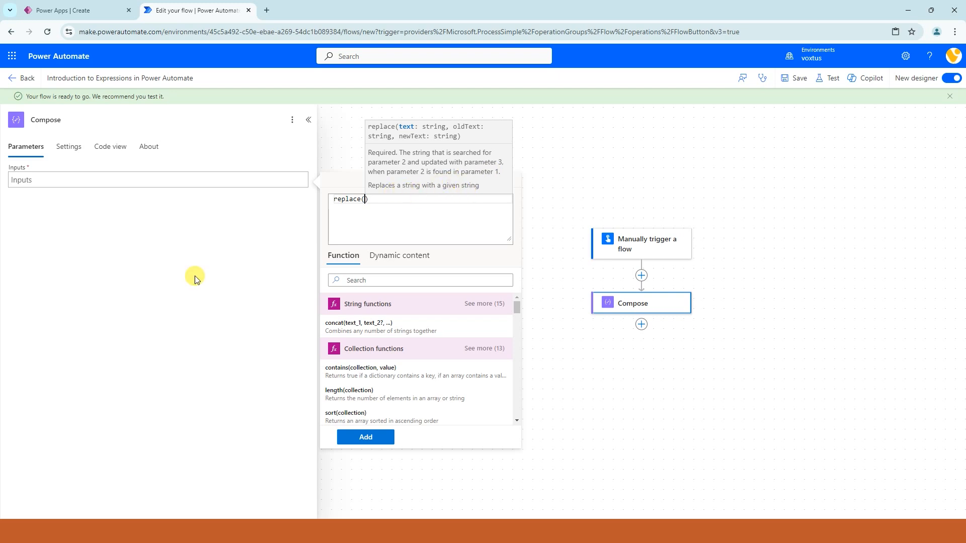
key(alt+Tab)
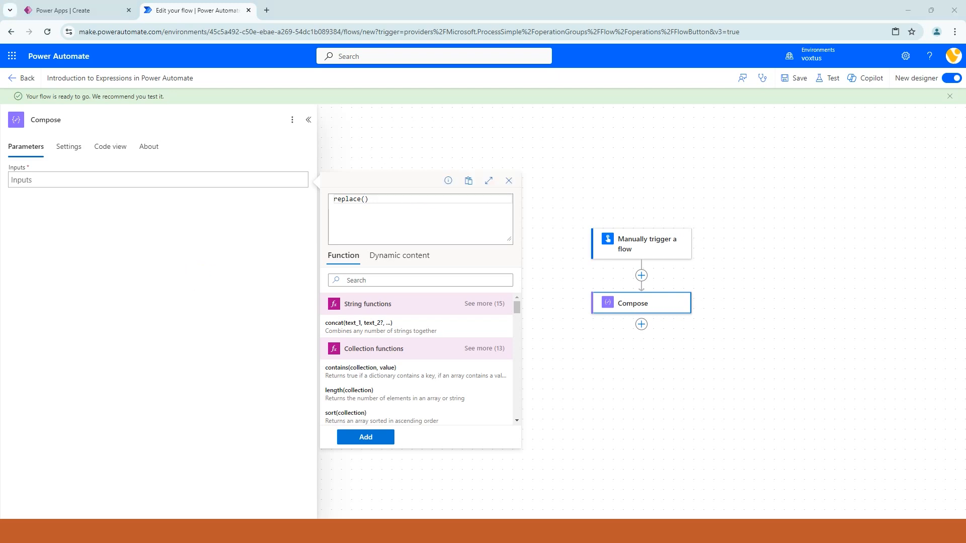
click(367, 202)
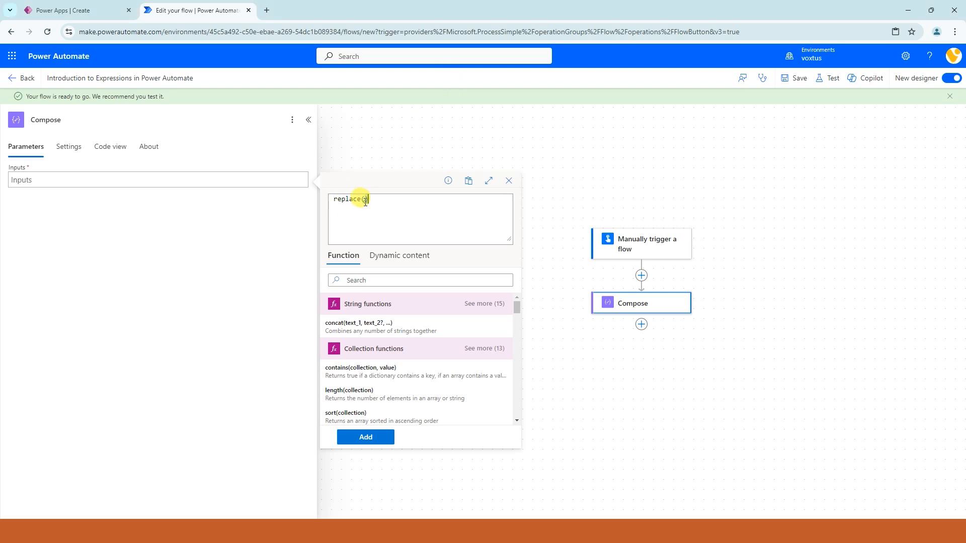
double_click(363, 200)
click(364, 199)
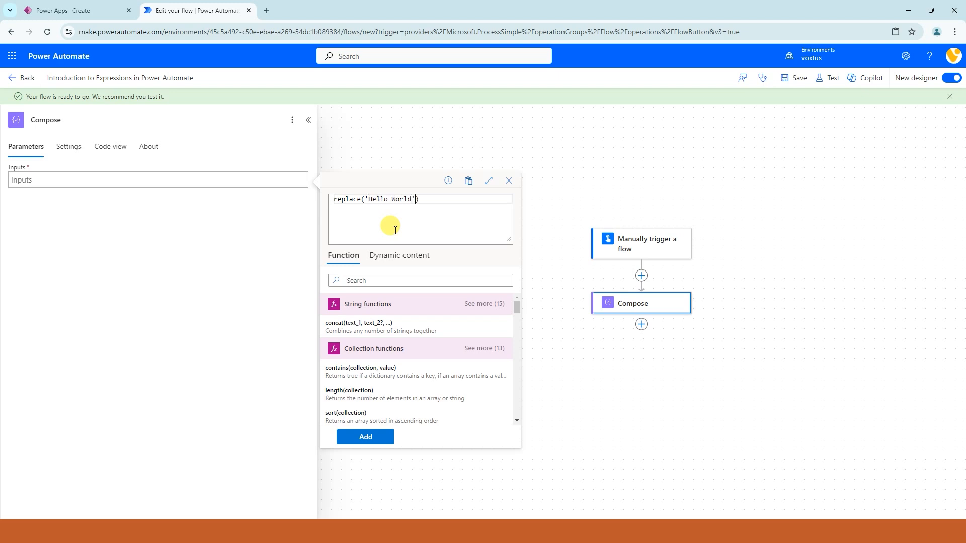
Step: Complete the replace expression with 'World' as old text and 'Power Automate' as new text, and add it to the Compose inputs
text(,)
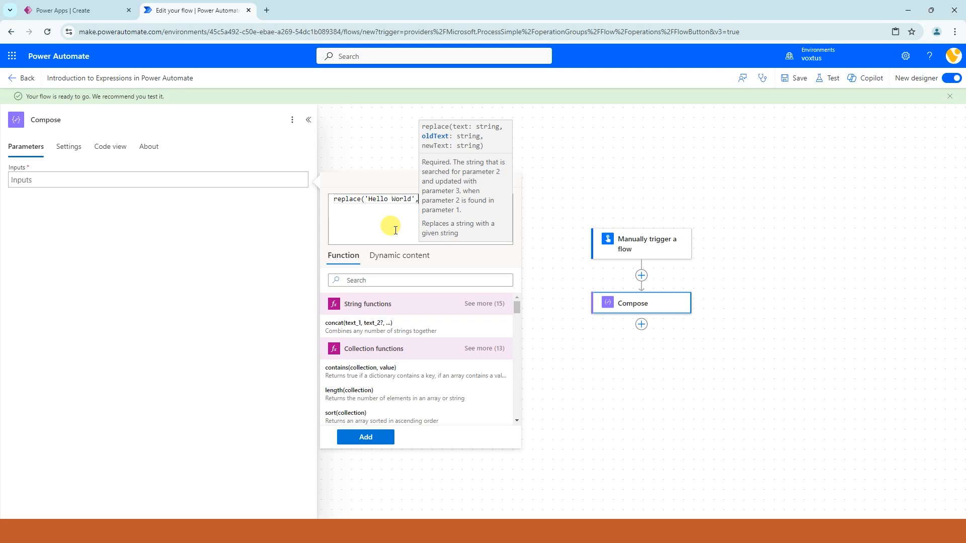
text(')
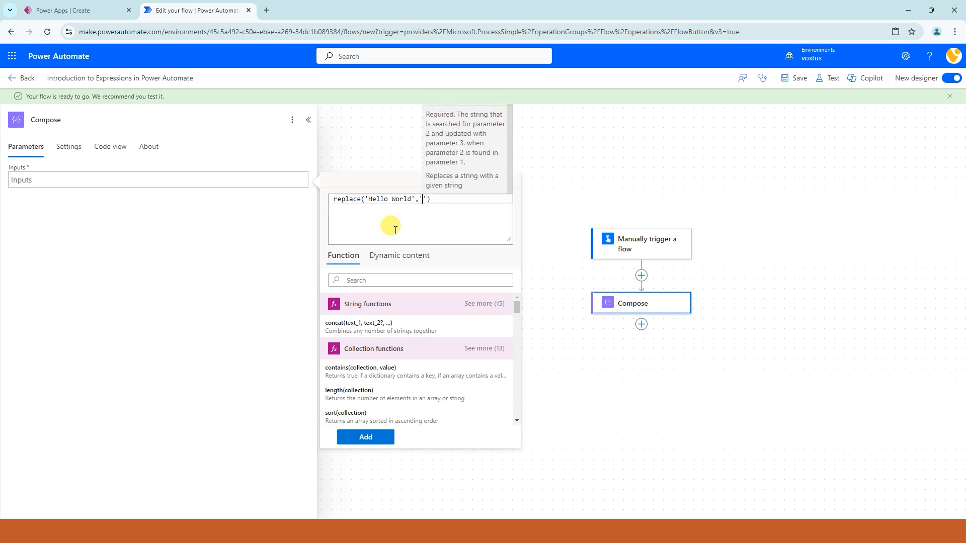
text(World)
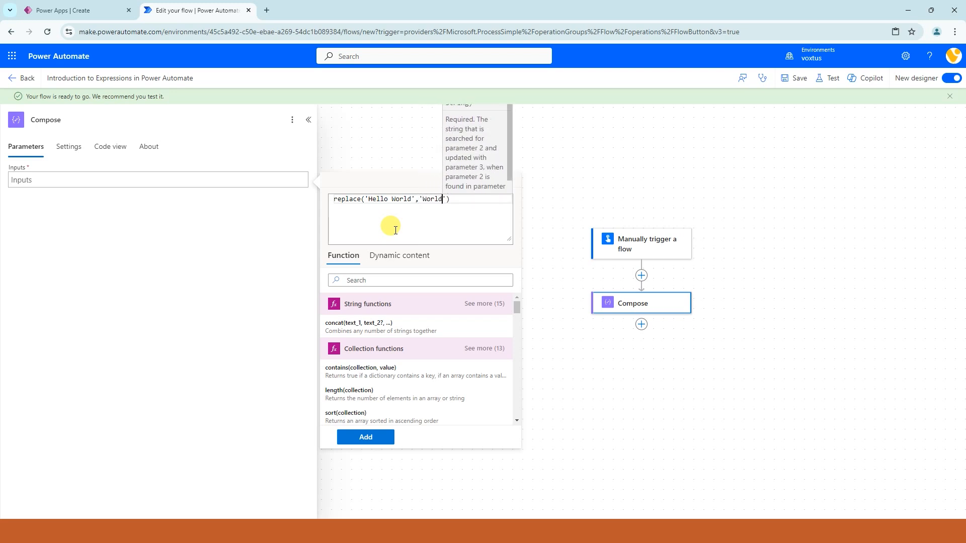
text(',')
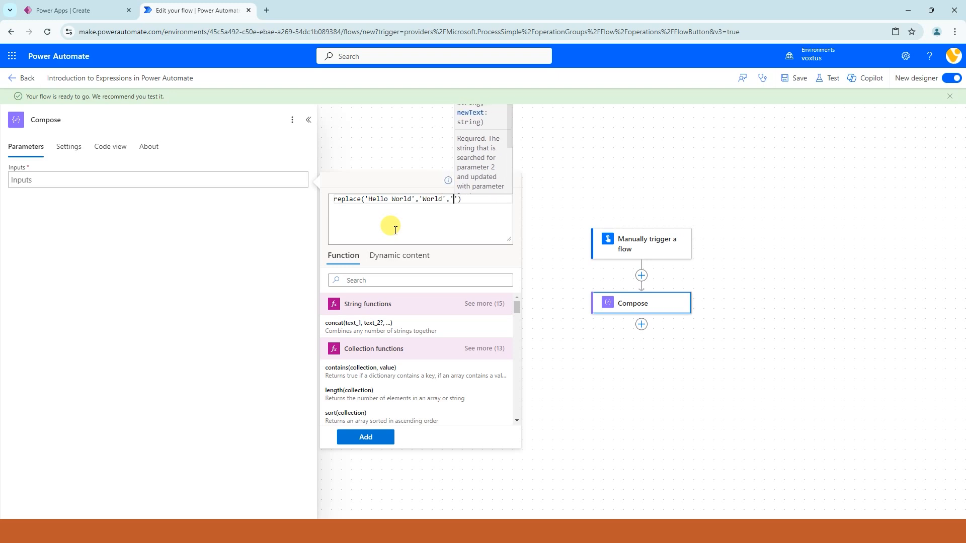
text(Power Automate)
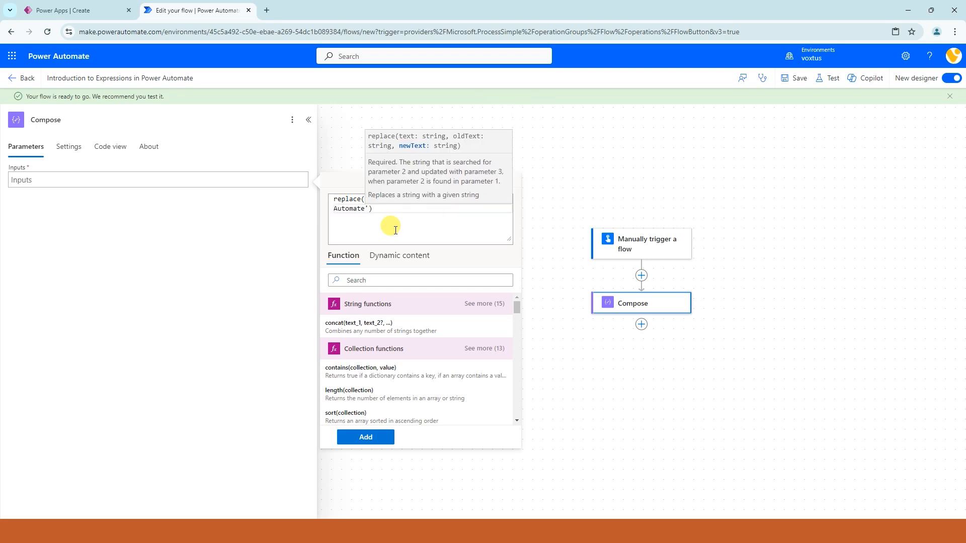
drag(393, 210, 280, 185)
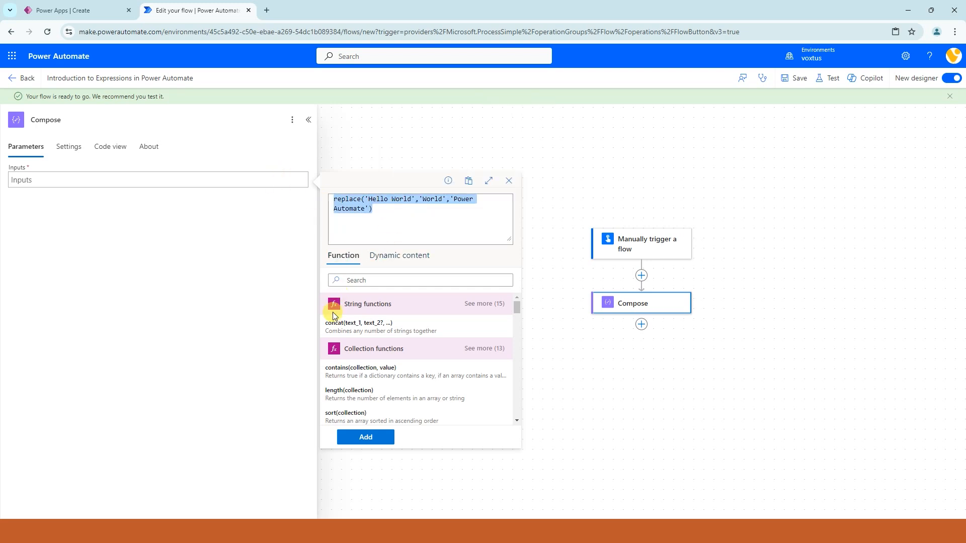
click(365, 437)
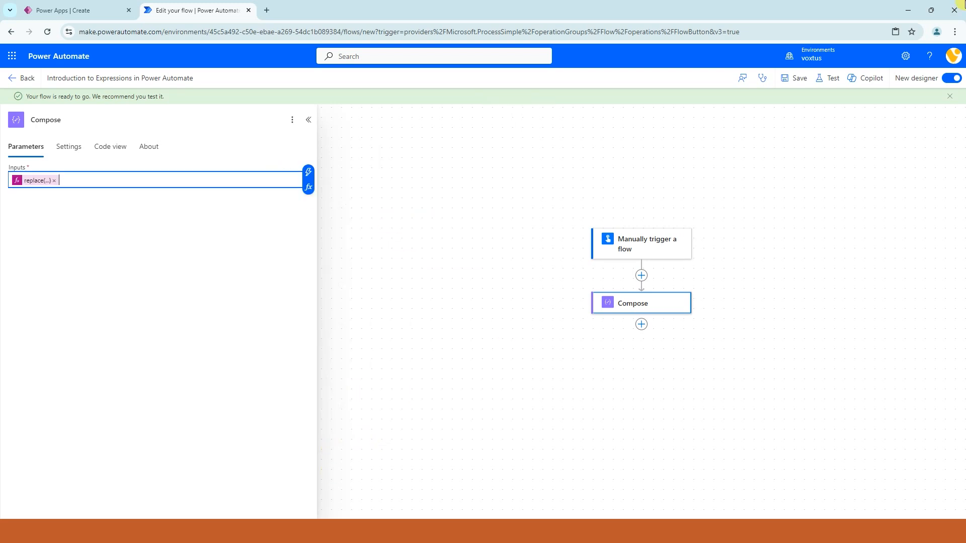
Step: Save the flow and run it as a manual test
click(797, 84)
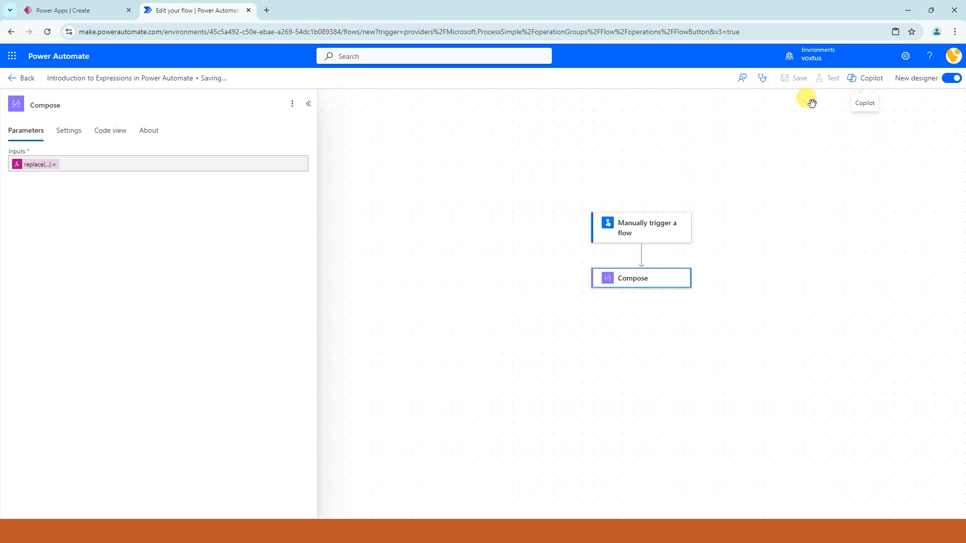
click(831, 78)
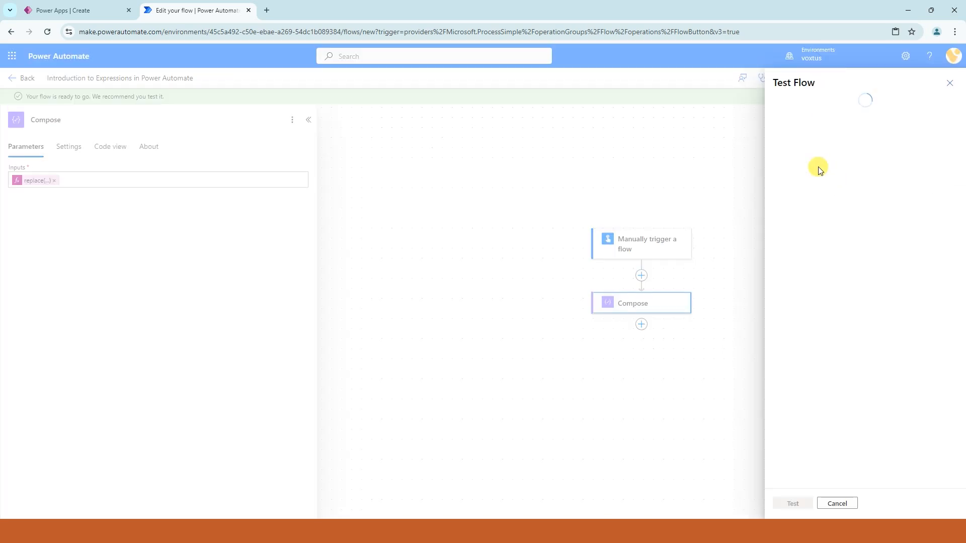
click(804, 105)
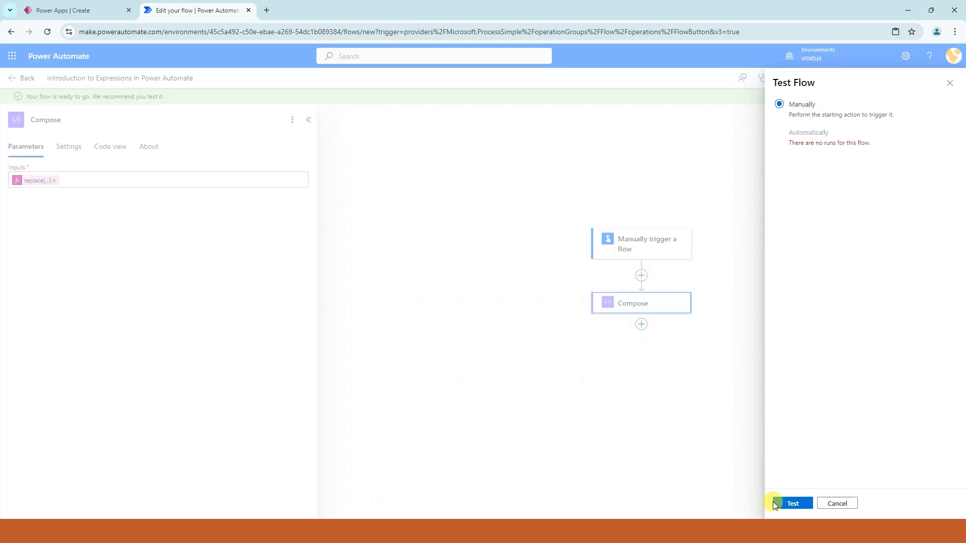
click(790, 503)
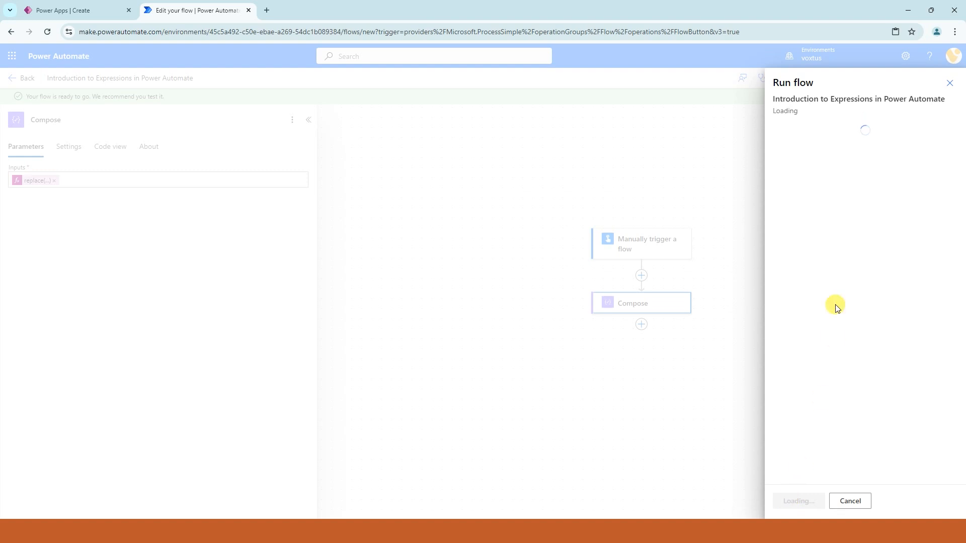
click(784, 502)
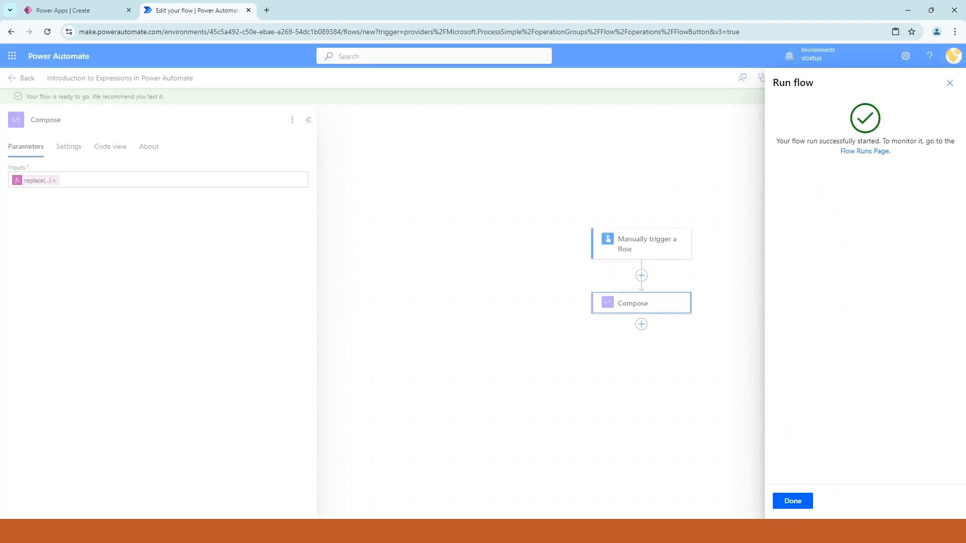
click(791, 501)
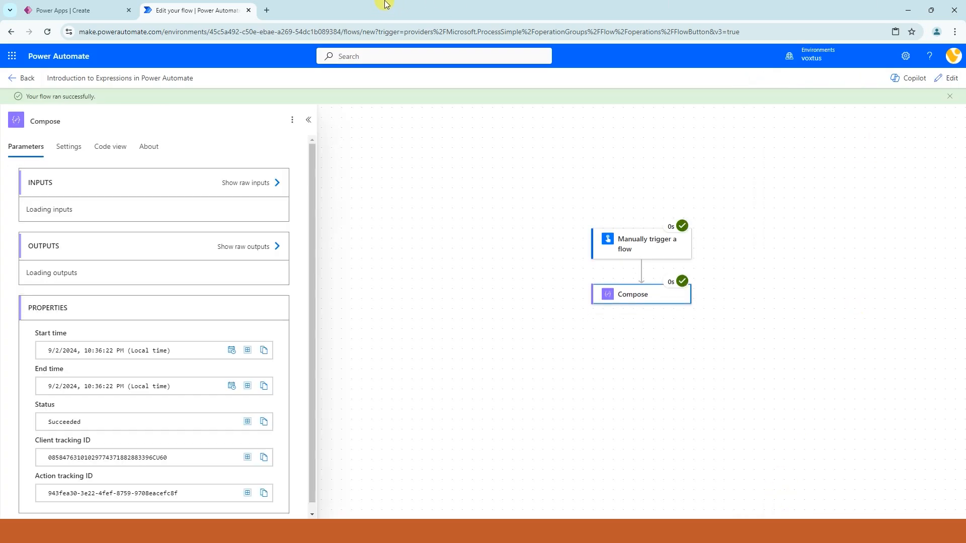
Step: Examine the Compose action's output text in the test run
click(622, 296)
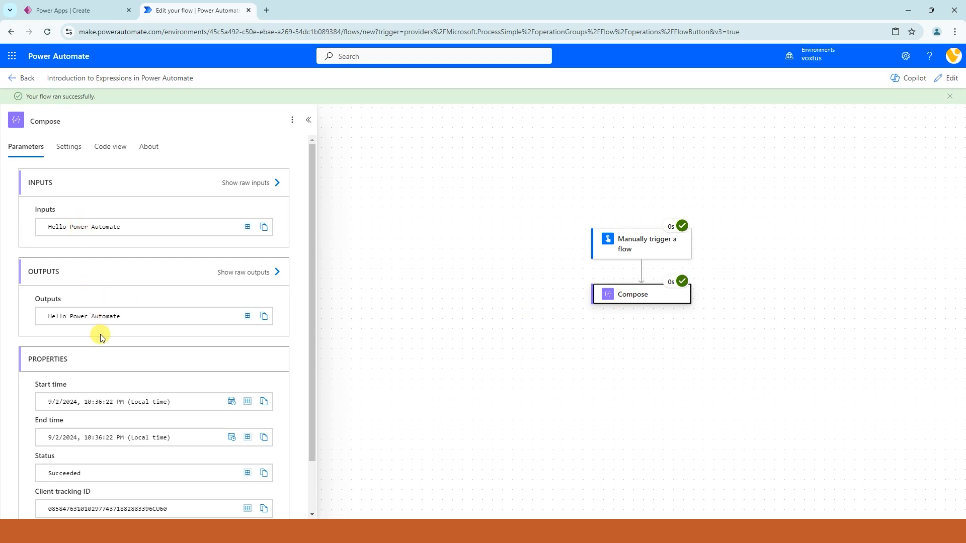
click(125, 319)
drag(125, 319, 69, 324)
click(50, 316)
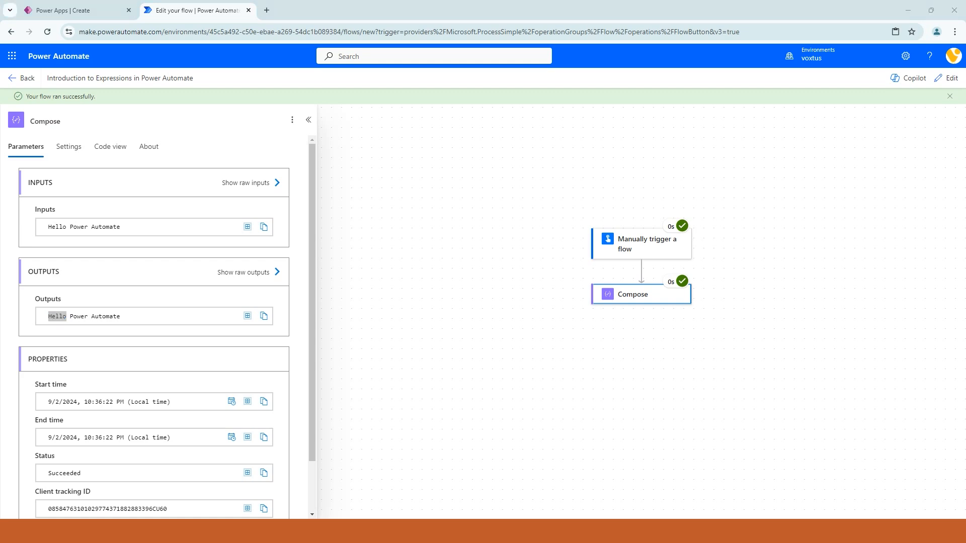
click(143, 316)
drag(135, 320, 8, 337)
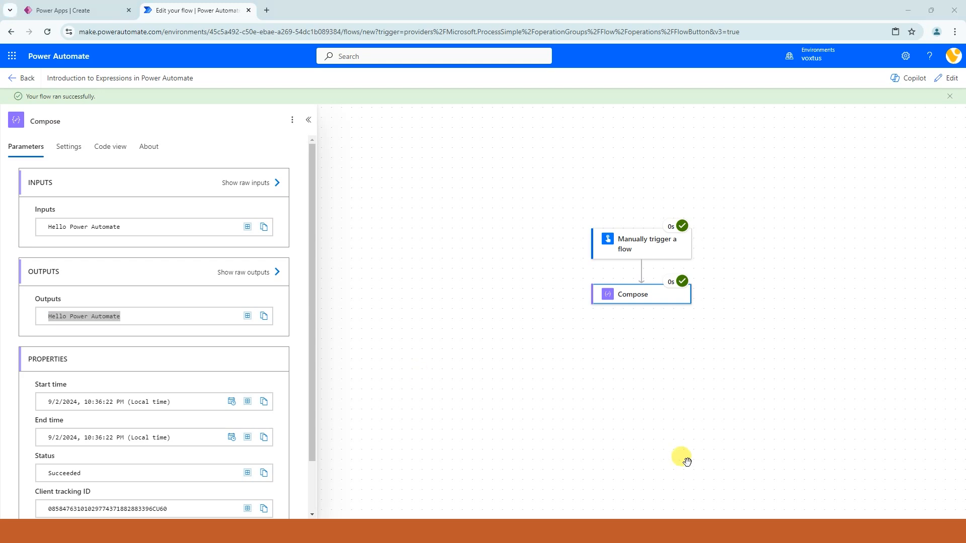
Step: Return the flow to editing and replace the Compose input's expression with length('Hello Power Automate')
click(945, 79)
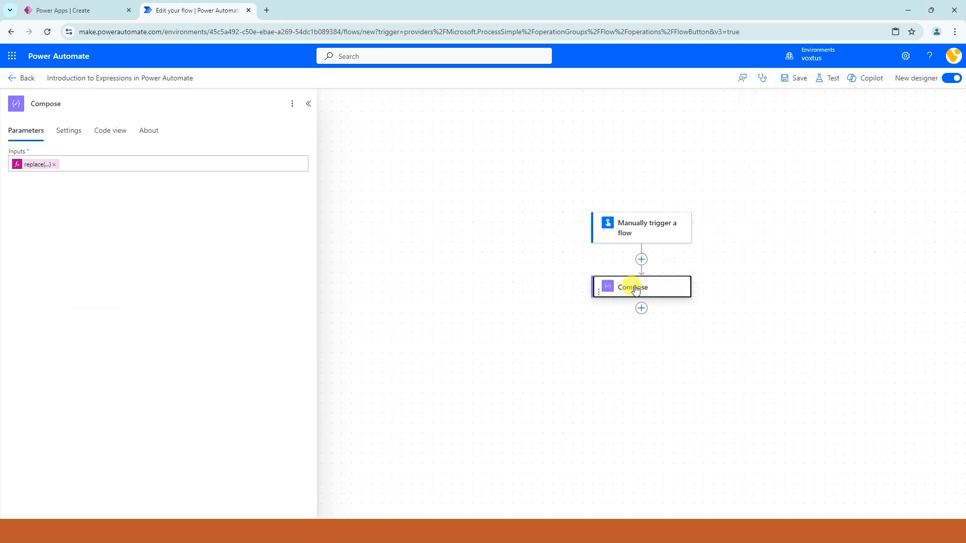
click(54, 165)
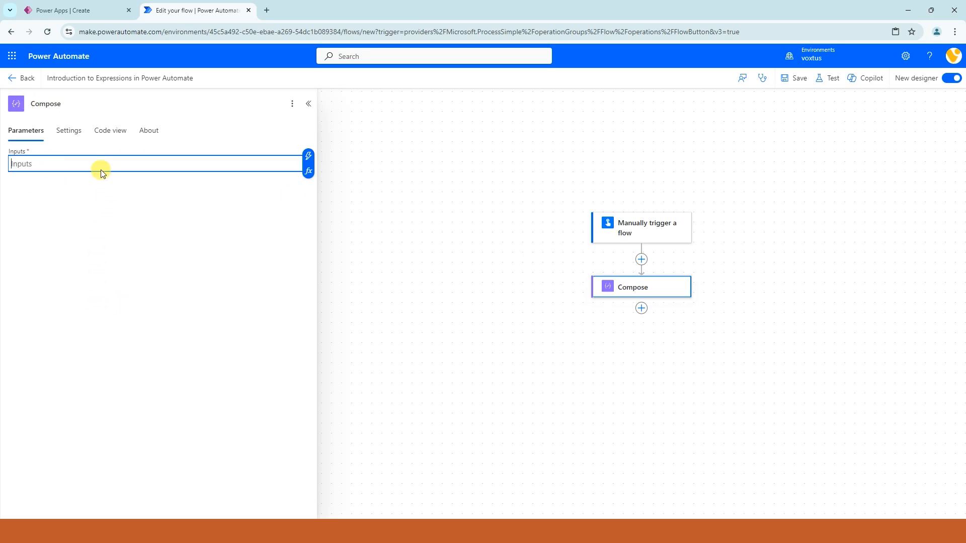
click(309, 172)
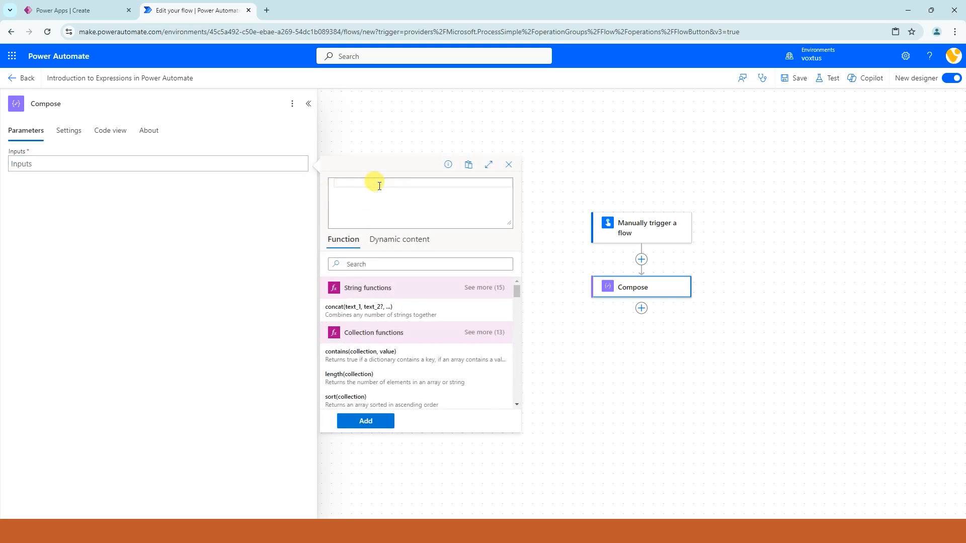
text(le)
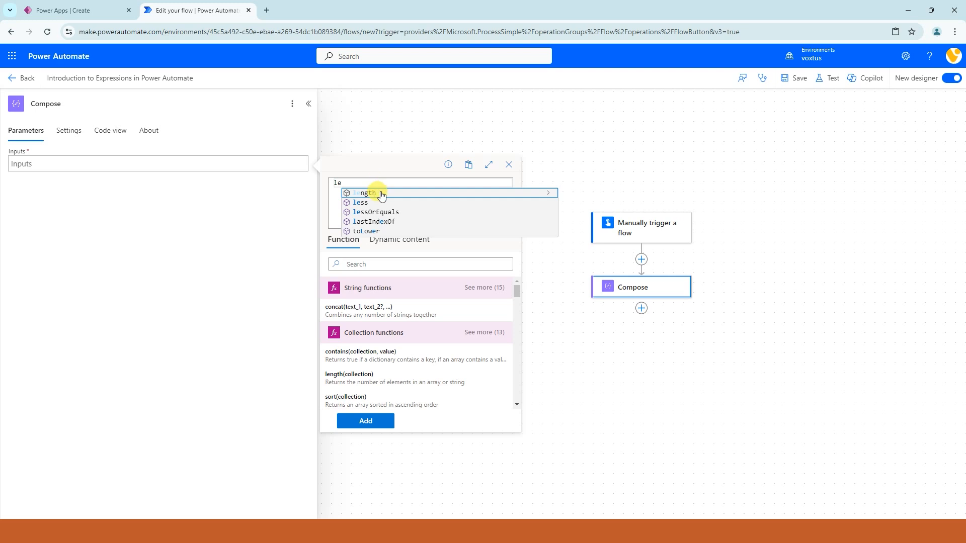
click(367, 193)
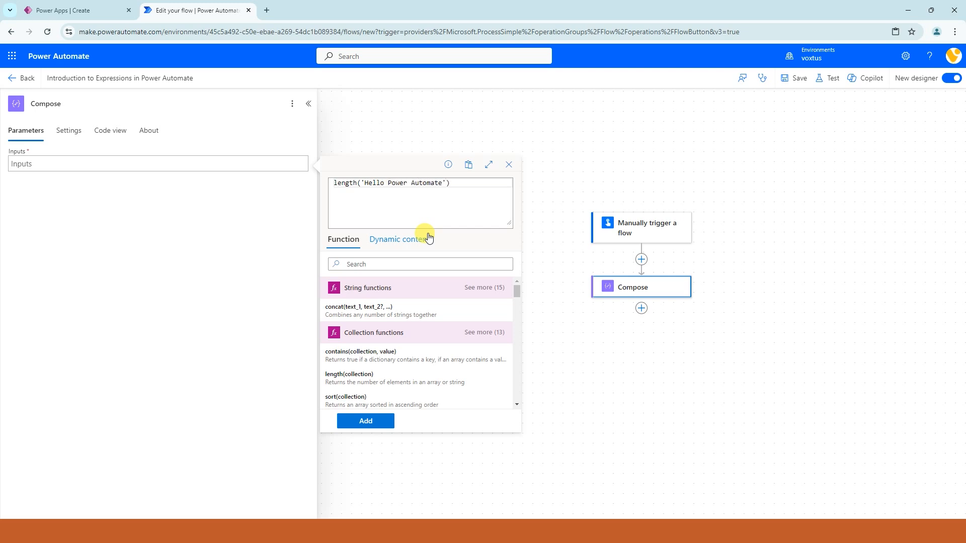
drag(451, 184, 244, 155)
drag(361, 184, 445, 184)
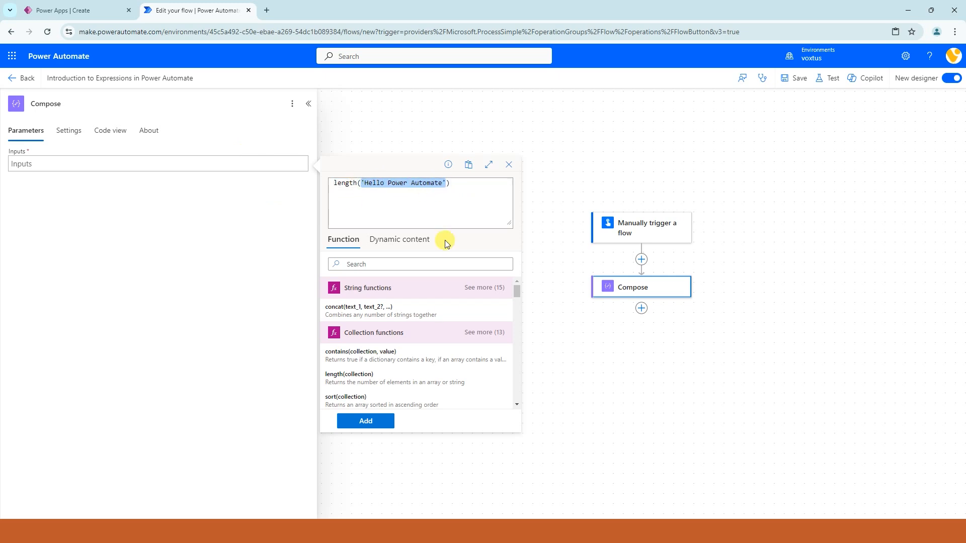
click(366, 423)
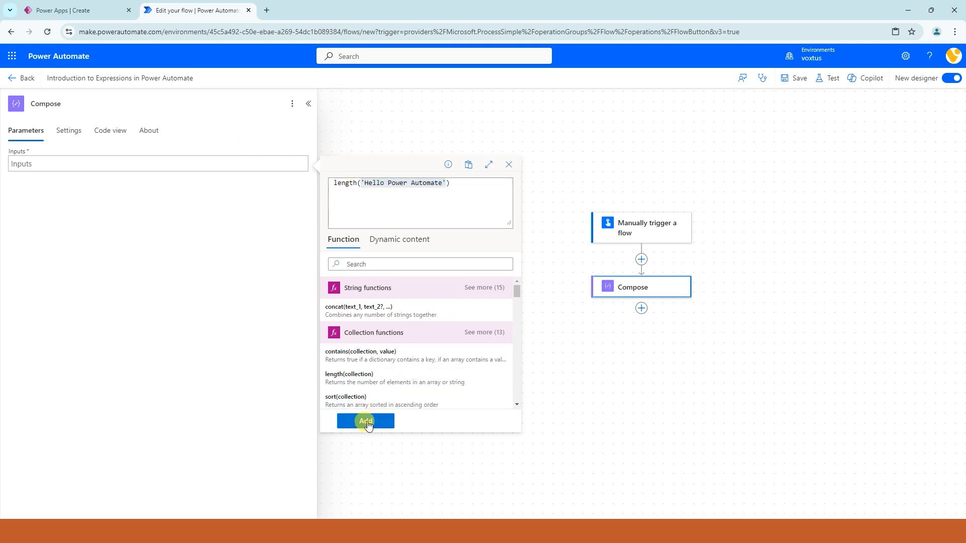
Step: Save the flow with the length expression, run it as a manual test and check the Compose action's output
click(794, 78)
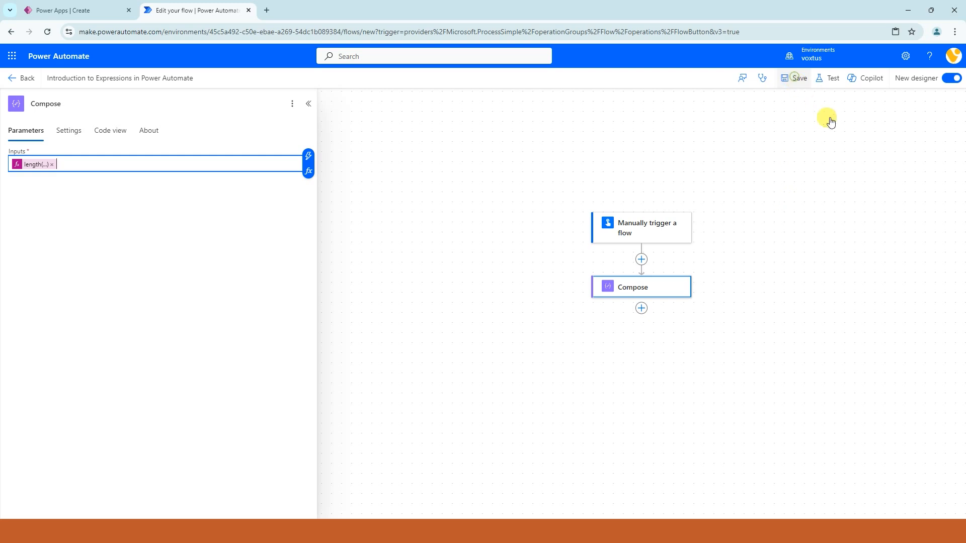
click(826, 78)
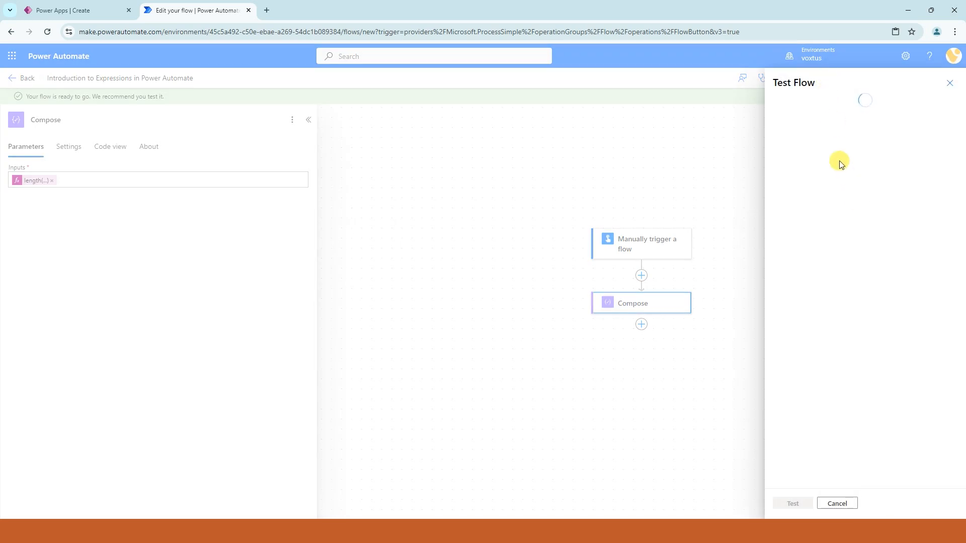
click(801, 104)
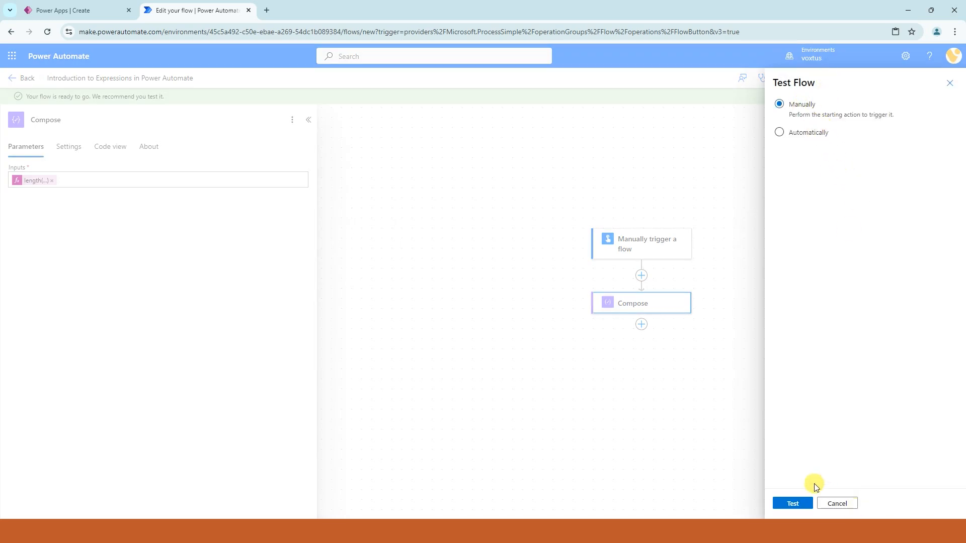
click(794, 503)
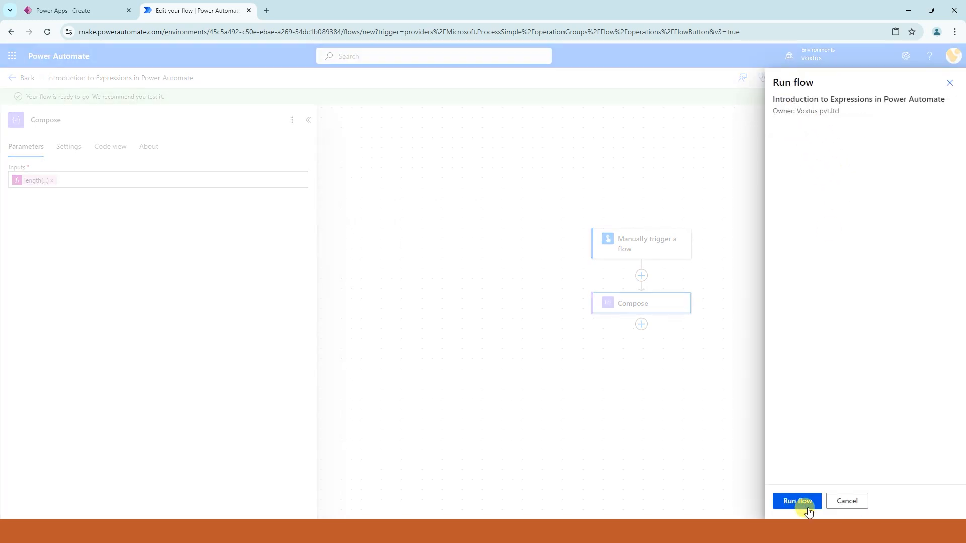
click(804, 502)
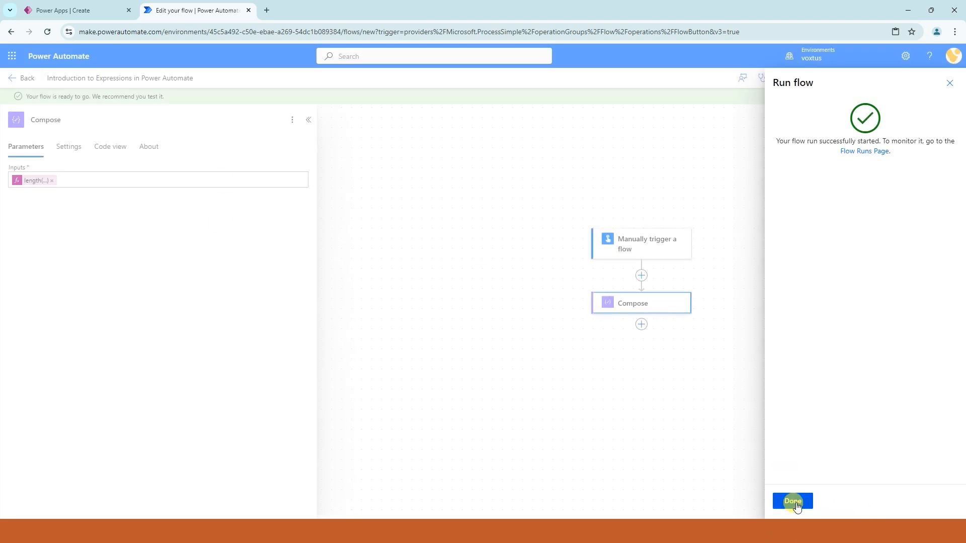
click(794, 501)
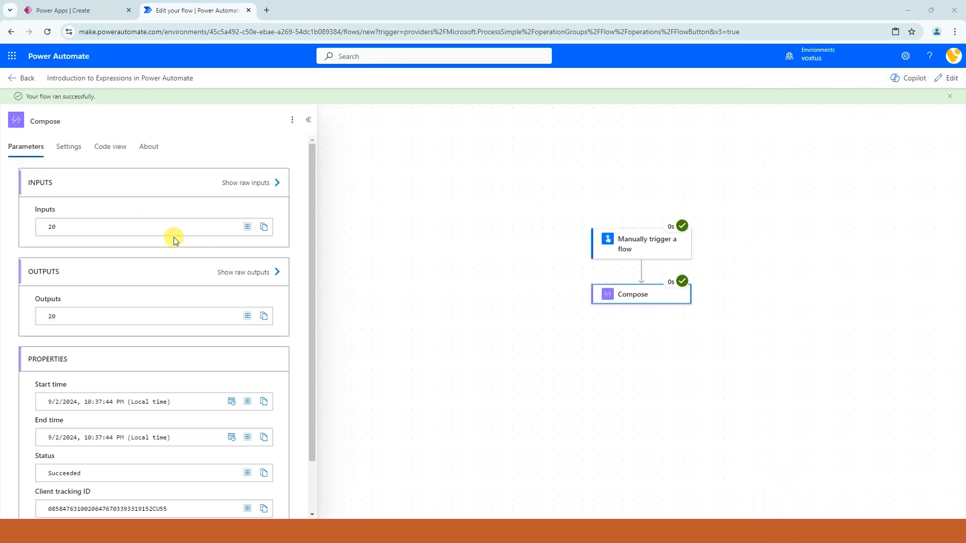
drag(63, 319, 47, 316)
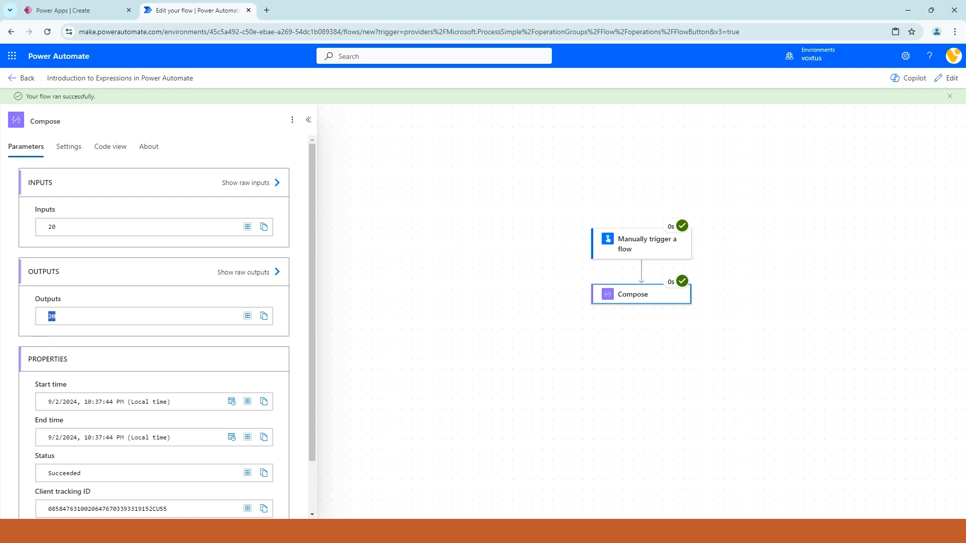
click(55, 318)
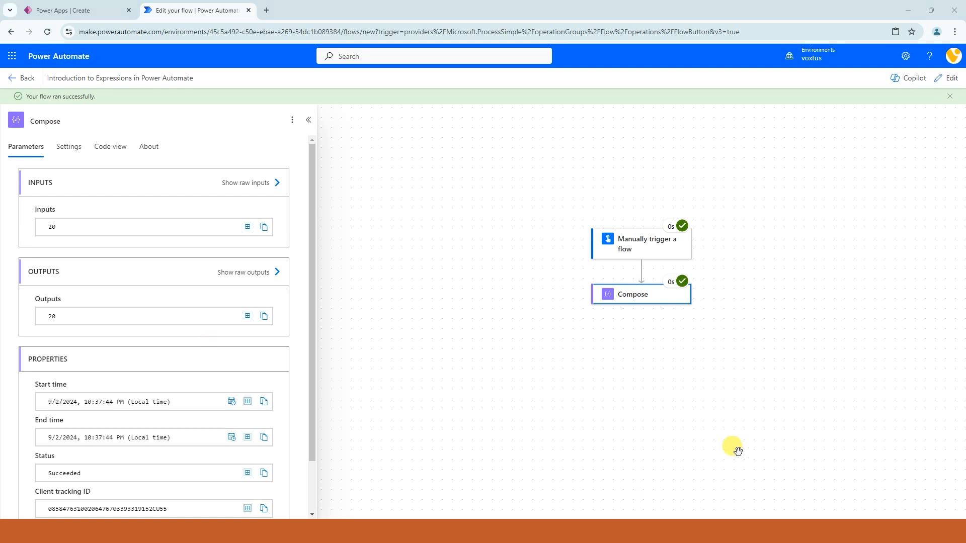
Step: Return the flow to editing and change the Compose input's expression to toUpper('Hello Power Automate')
click(945, 78)
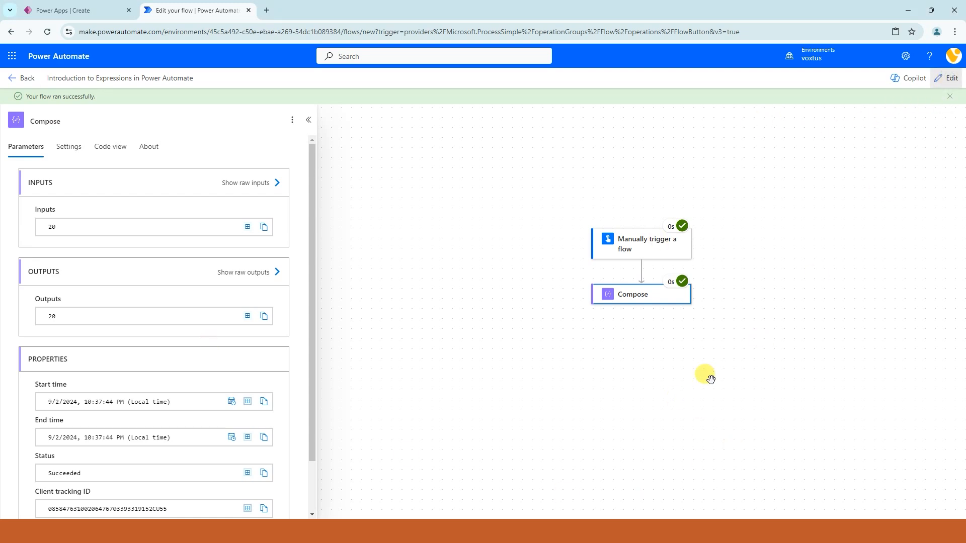
click(36, 164)
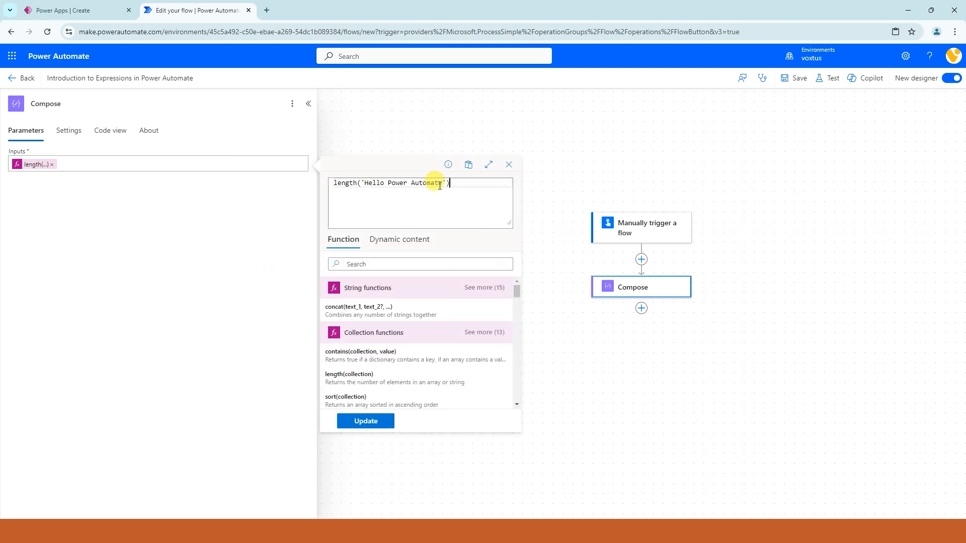
drag(446, 184, 361, 182)
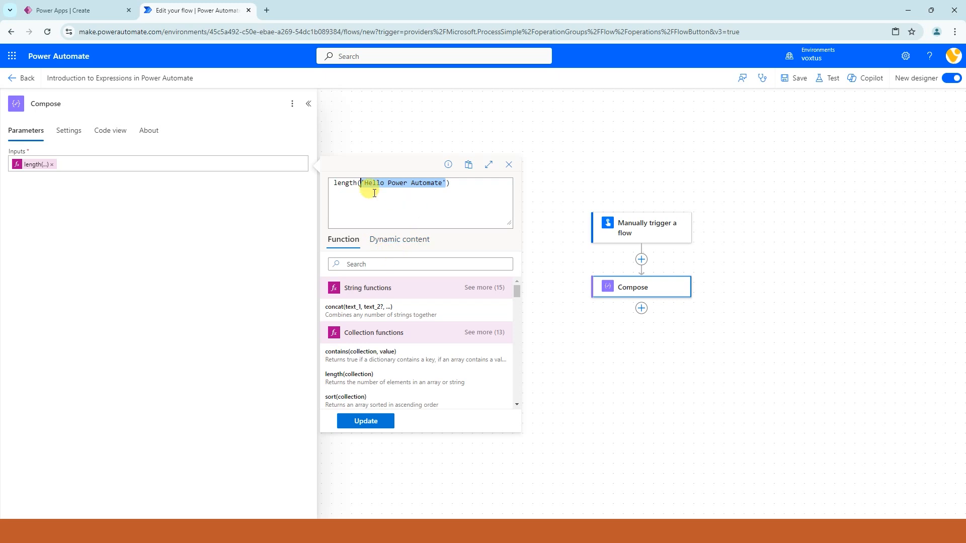
drag(360, 182, 334, 182)
key(BackSpace)
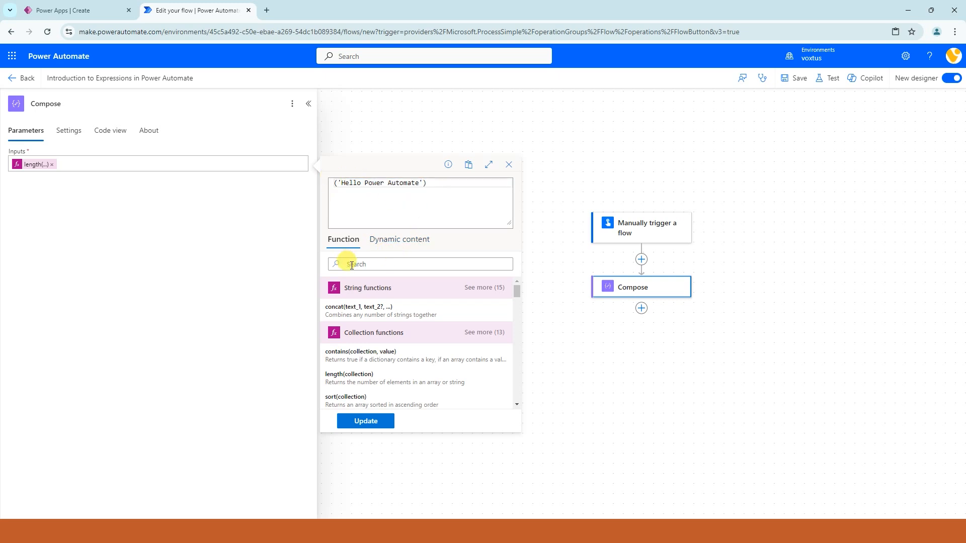
text(to)
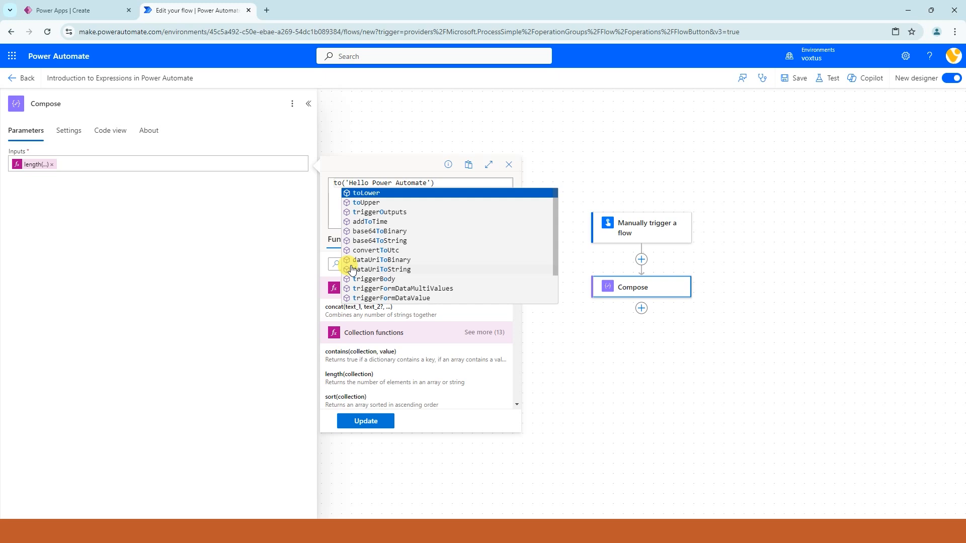
text(Upper)
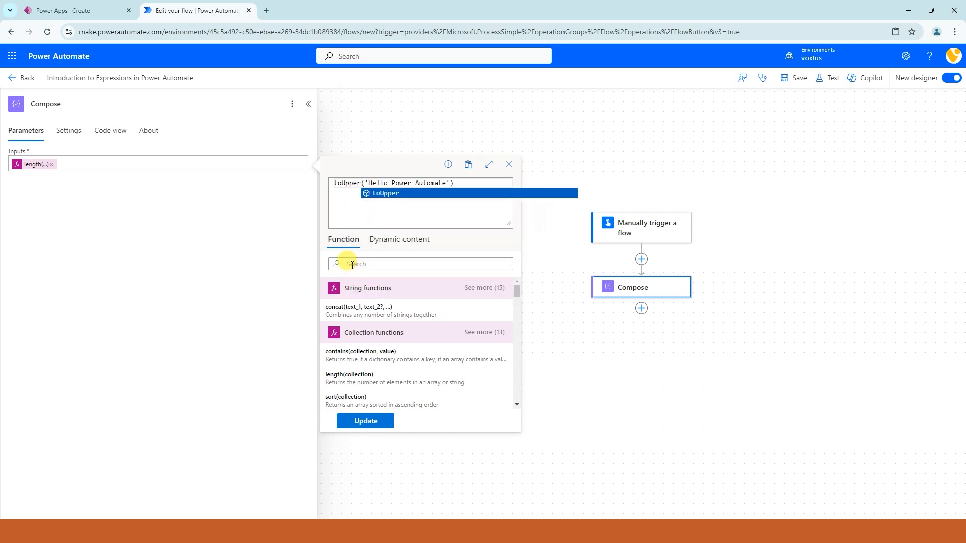
click(384, 193)
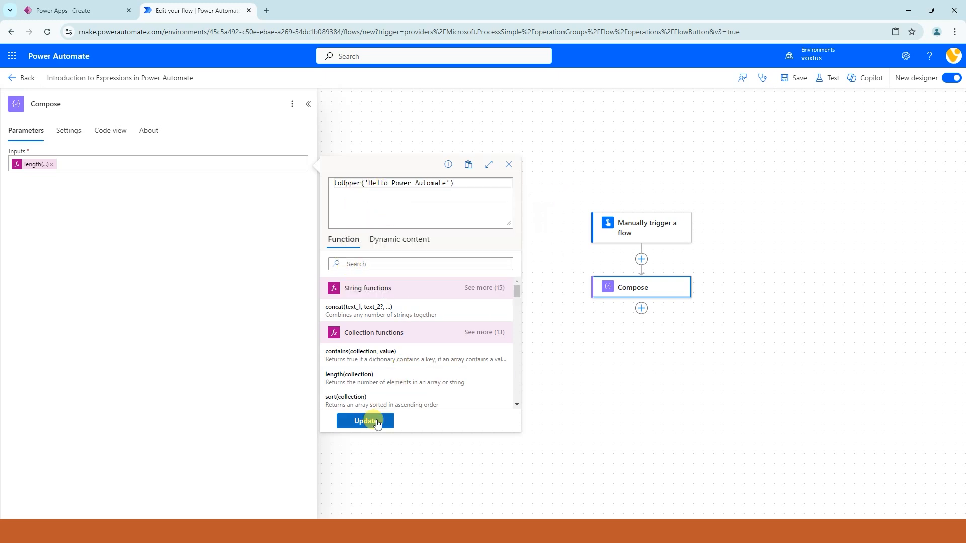
click(378, 423)
Step: Save the flow, test it automatically with the most recent successful trigger run, and check the Compose output
click(798, 79)
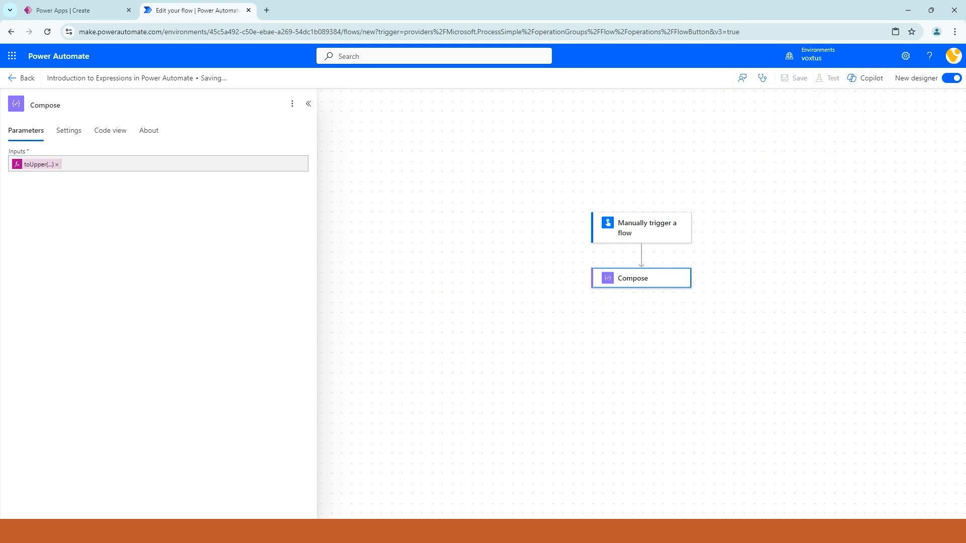
click(828, 78)
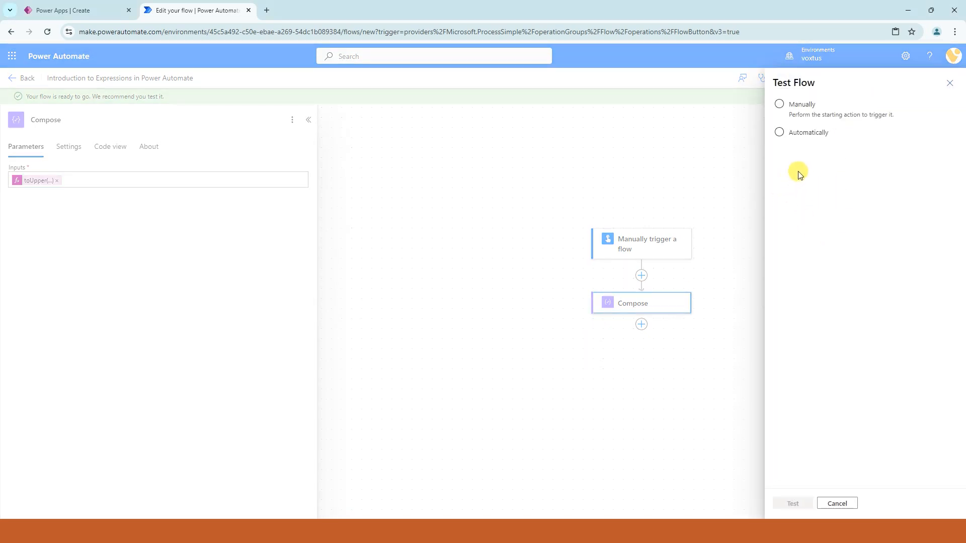
click(792, 135)
click(794, 174)
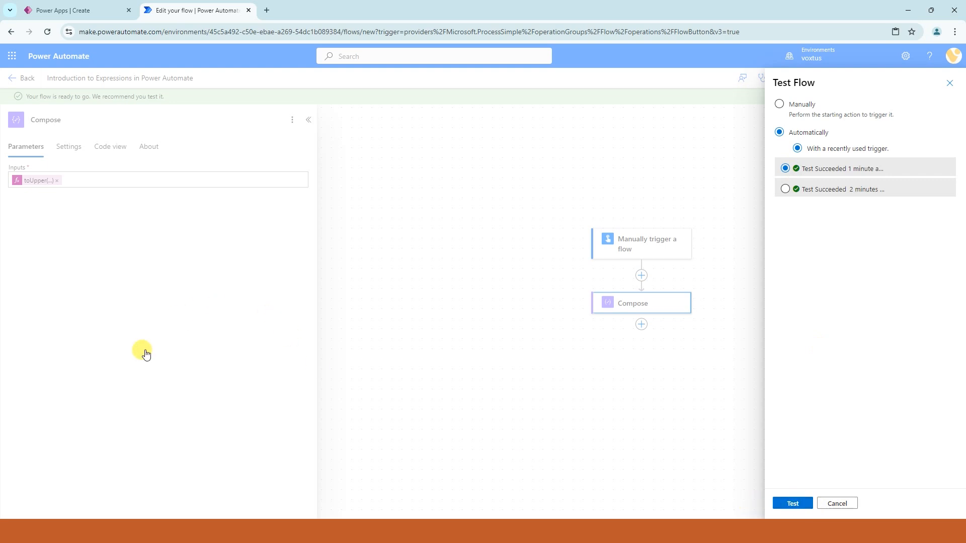
click(793, 503)
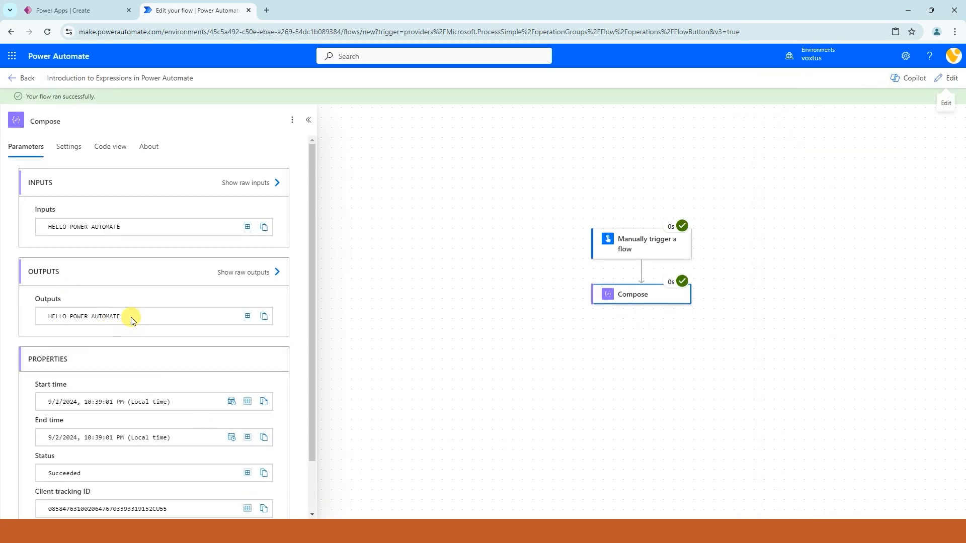
drag(134, 322, 62, 308)
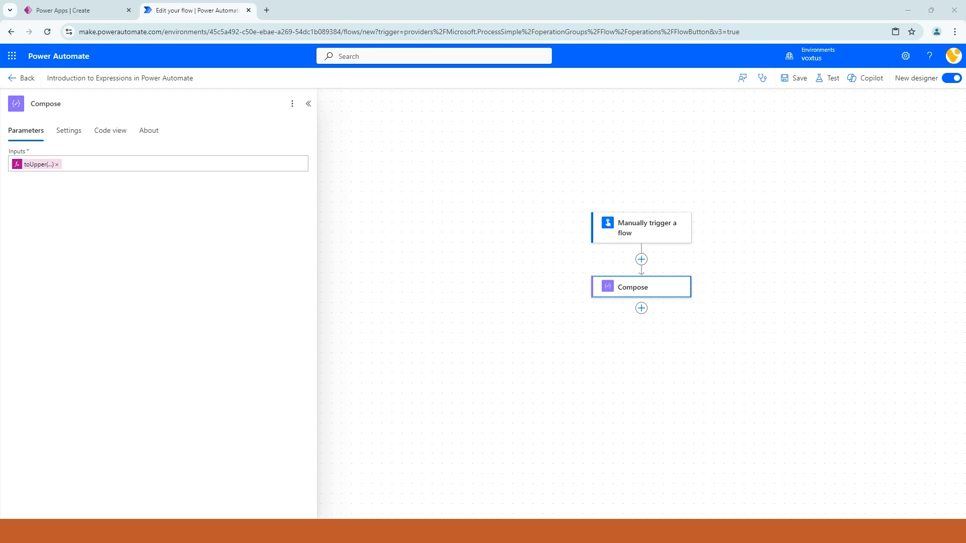
Step: Remove the toUpper expression from the Compose inputs and add the expression add(5,20) instead
click(638, 290)
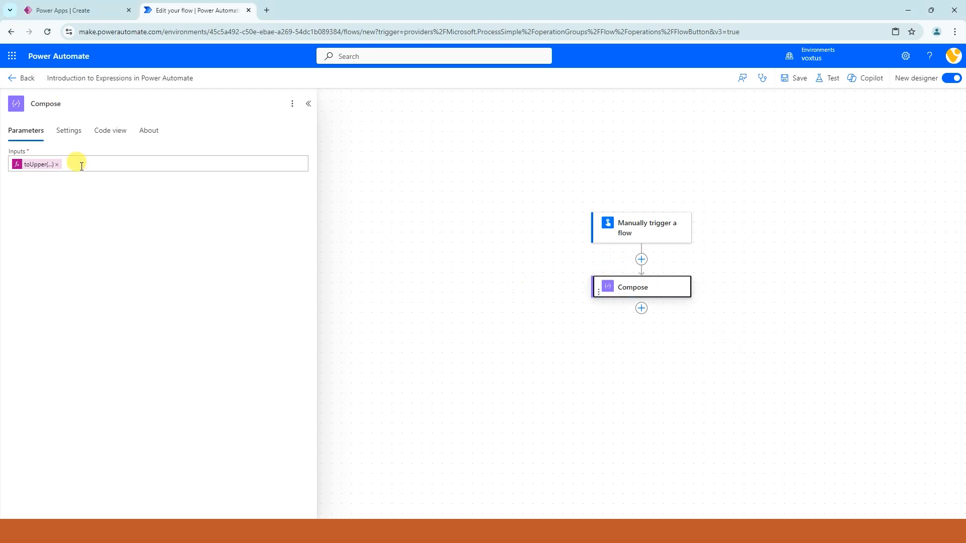
click(57, 164)
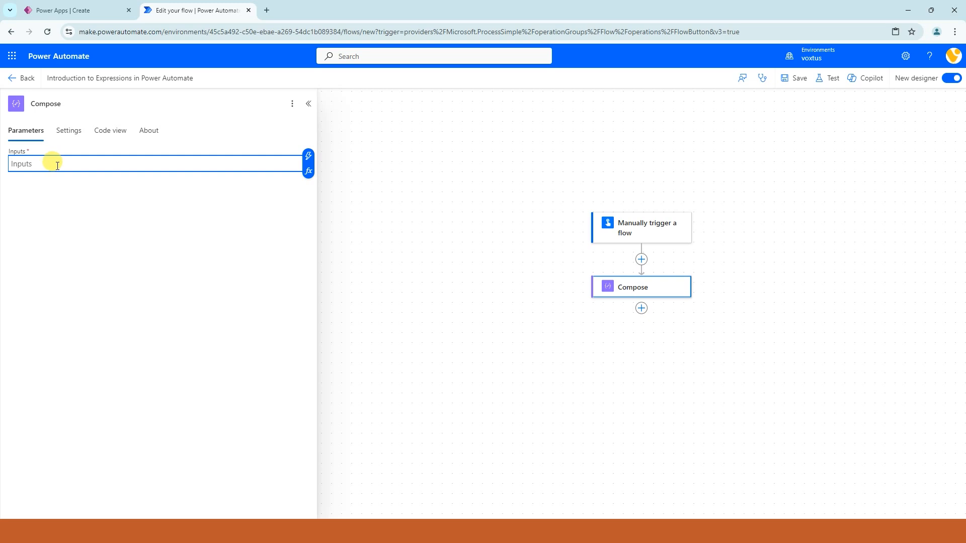
click(309, 172)
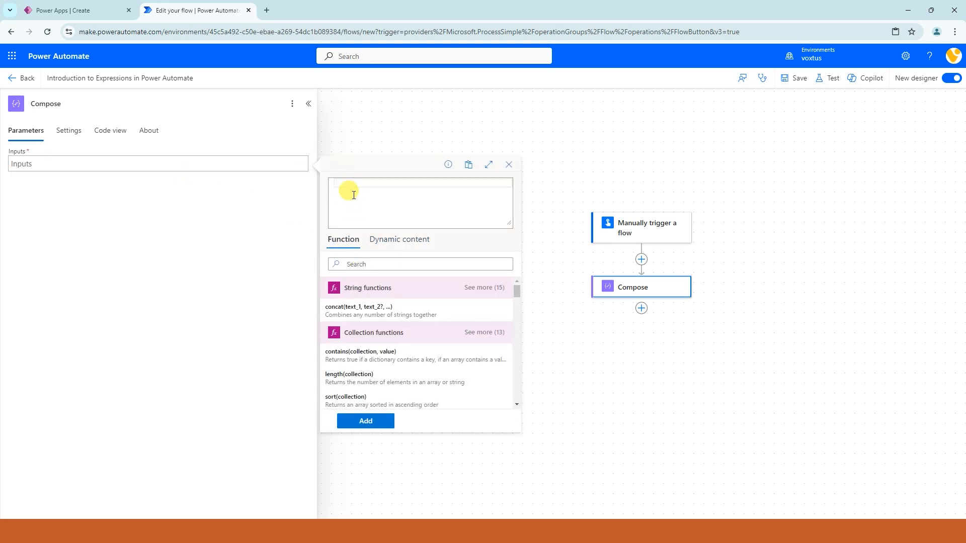
text(add)
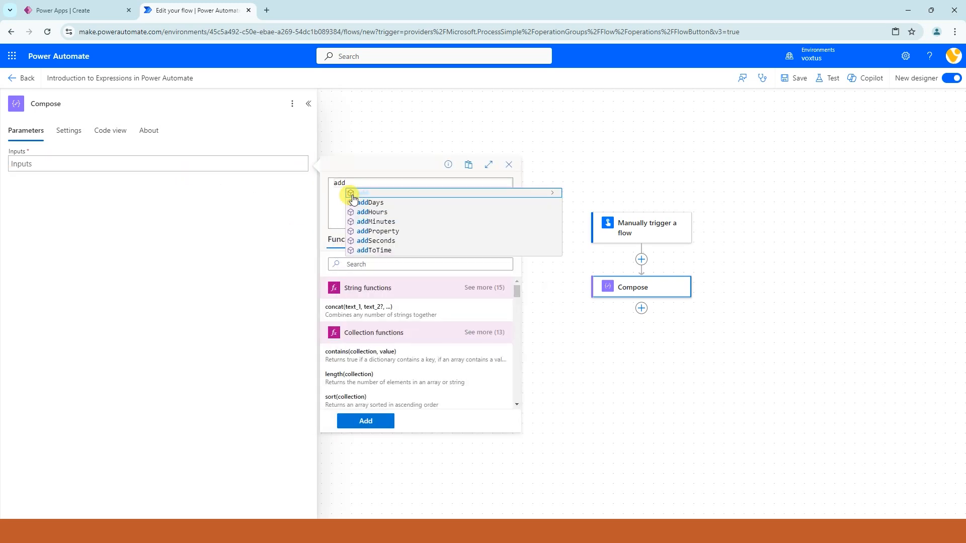
click(353, 194)
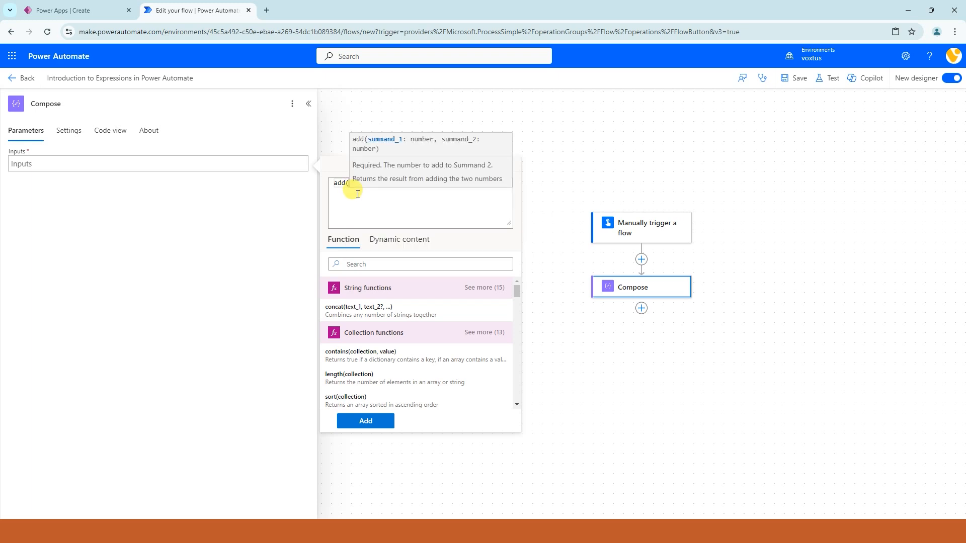
click(350, 186)
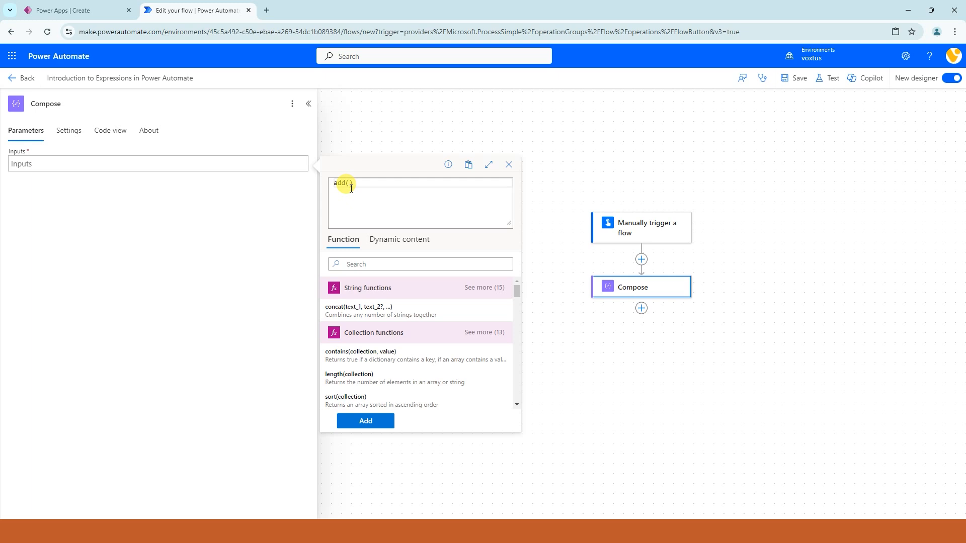
text(5,)
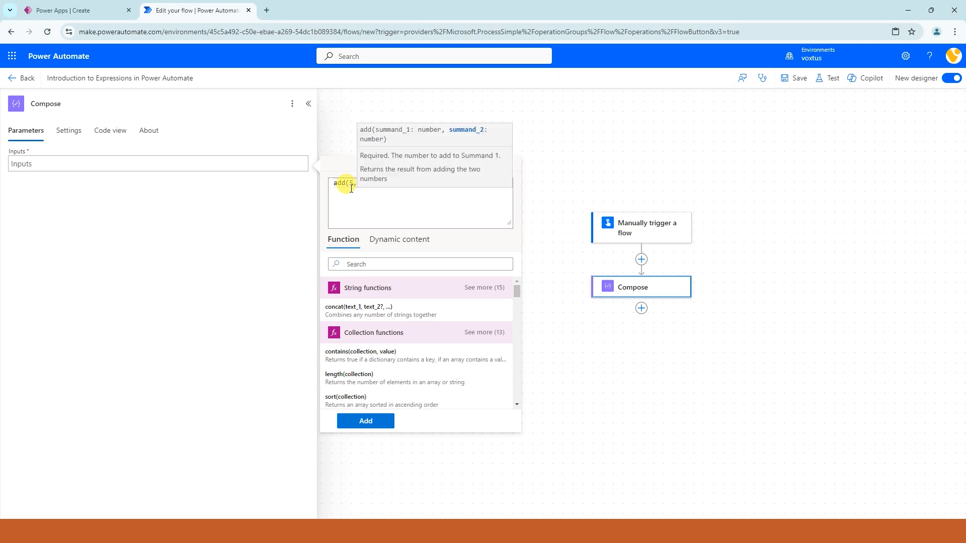
text(20))
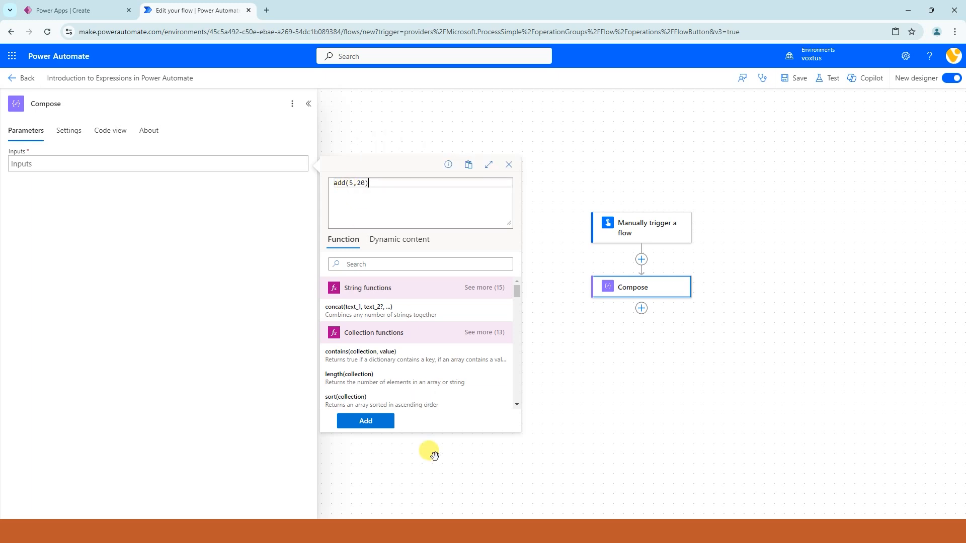
click(358, 421)
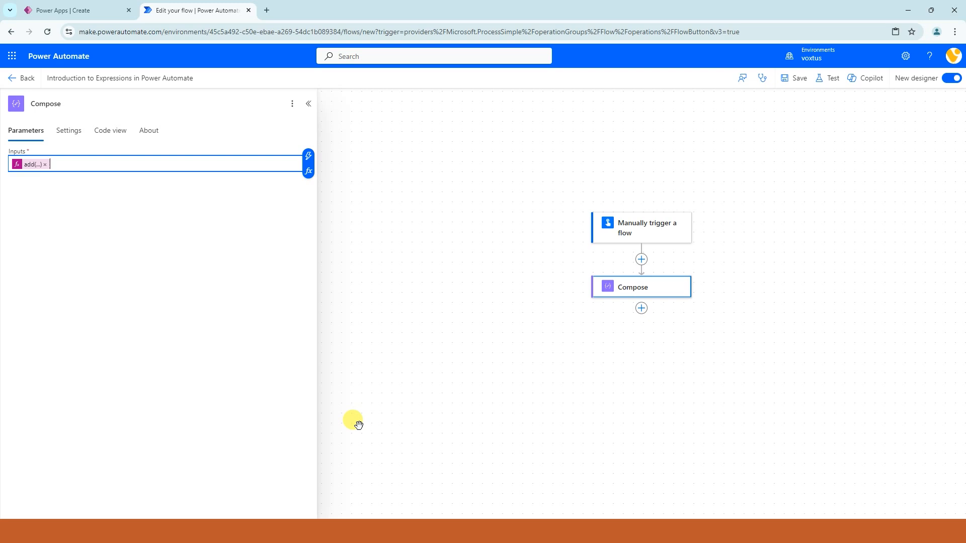
Step: Save and manually test the flow with the add expression, and check the Compose action's output
click(829, 80)
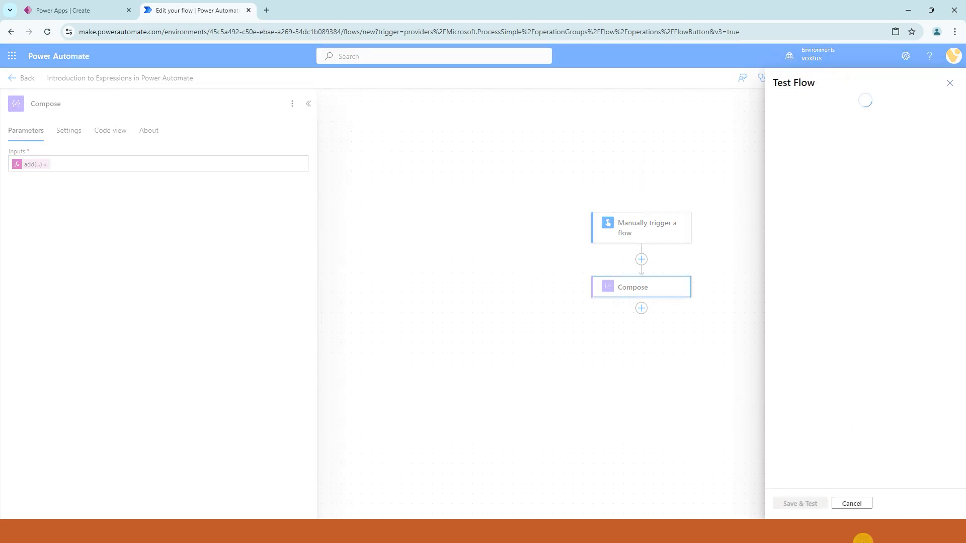
click(778, 103)
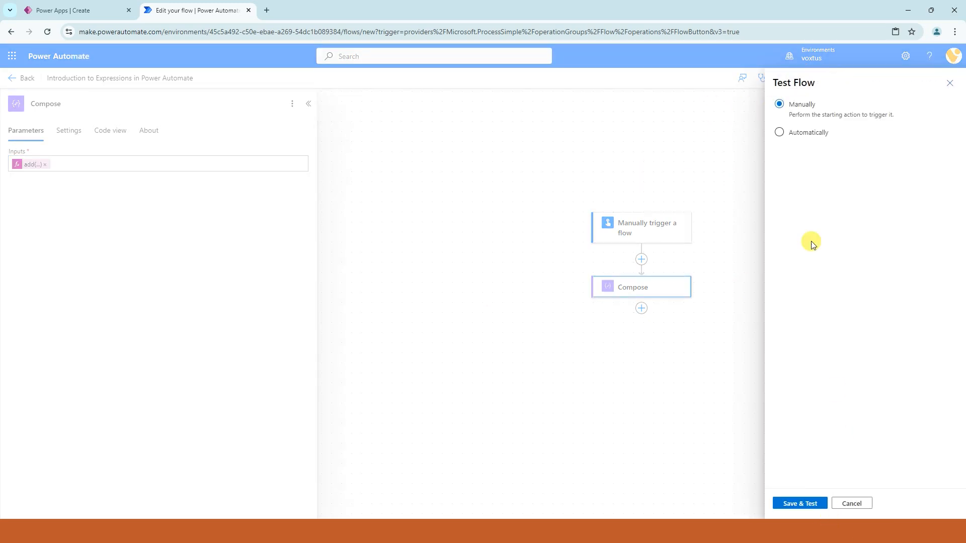
click(794, 504)
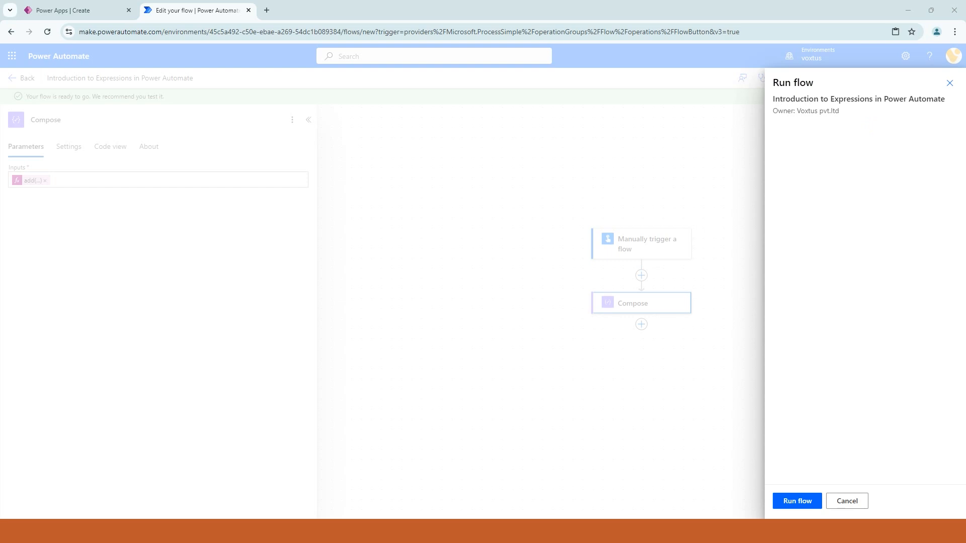
click(789, 502)
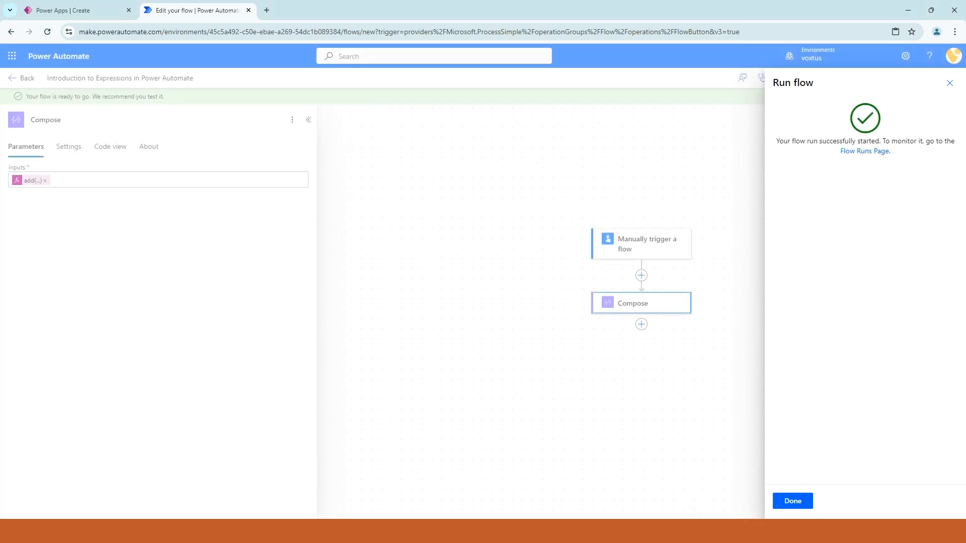
click(793, 501)
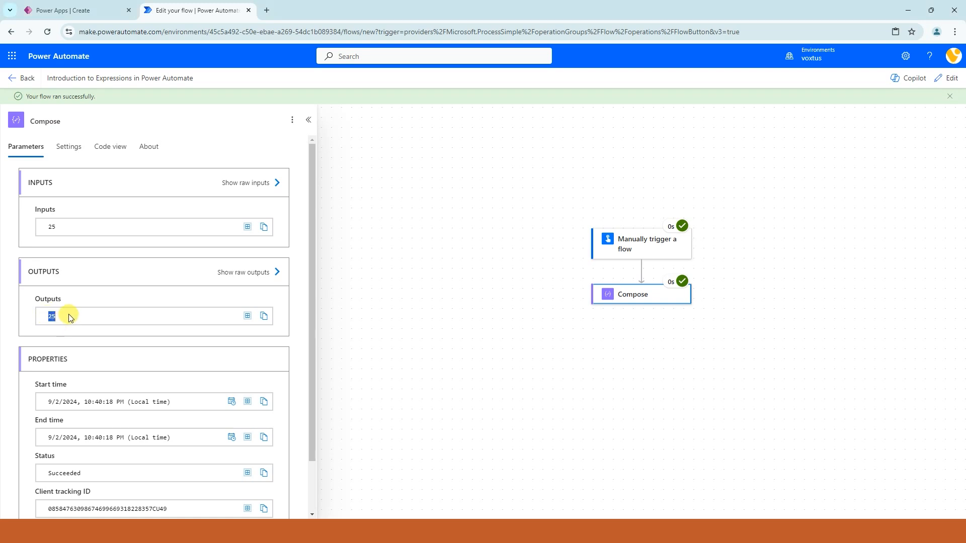
drag(45, 315, 70, 322)
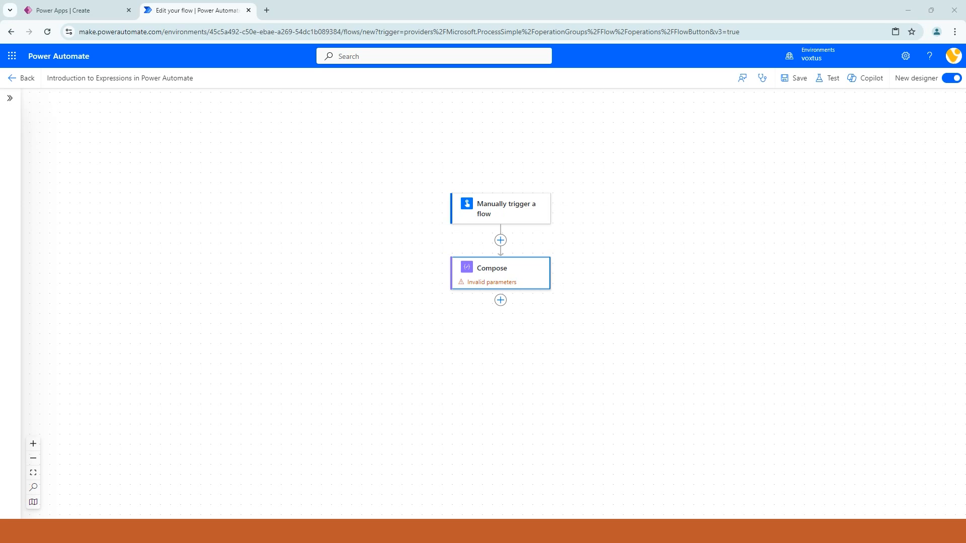
Step: Add the expression utcNow() to the Compose action's inputs
click(518, 274)
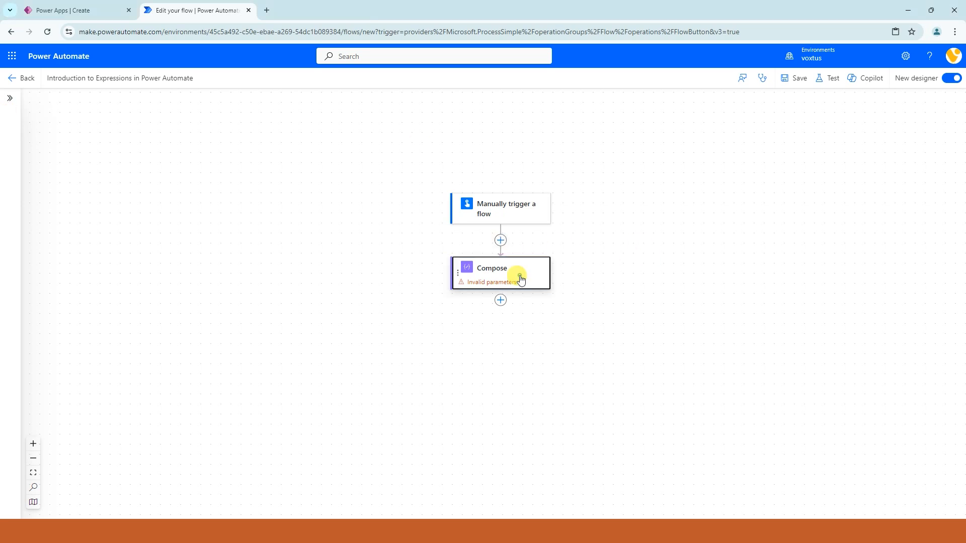
click(29, 159)
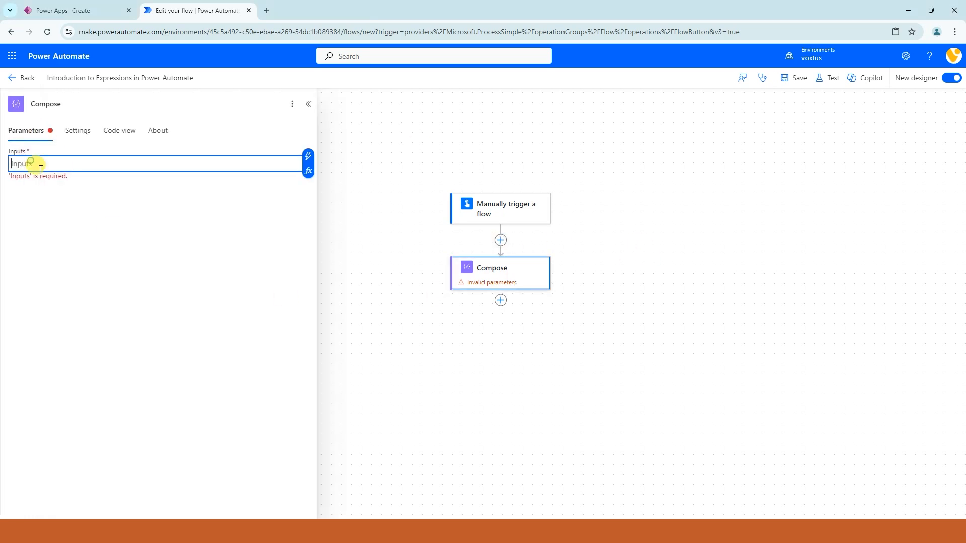
click(305, 173)
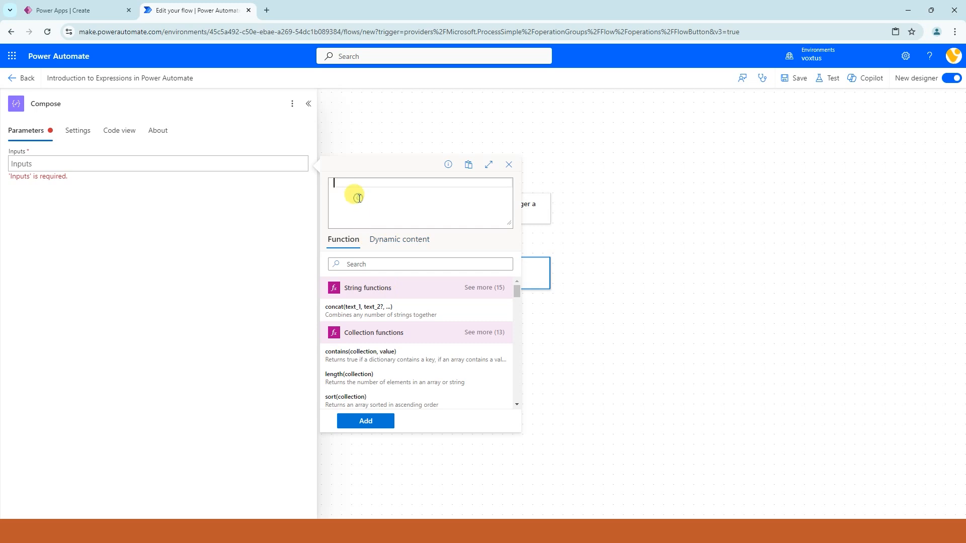
text(utc)
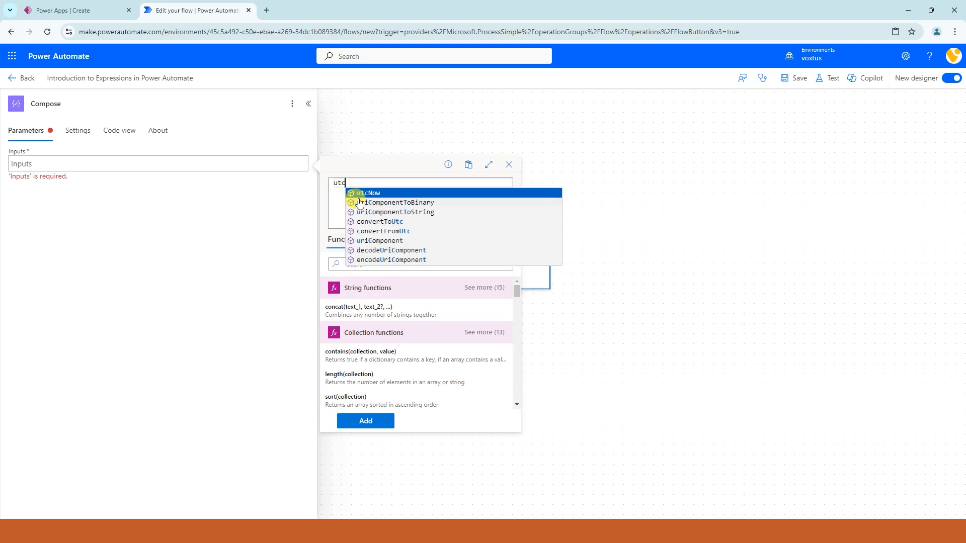
click(356, 194)
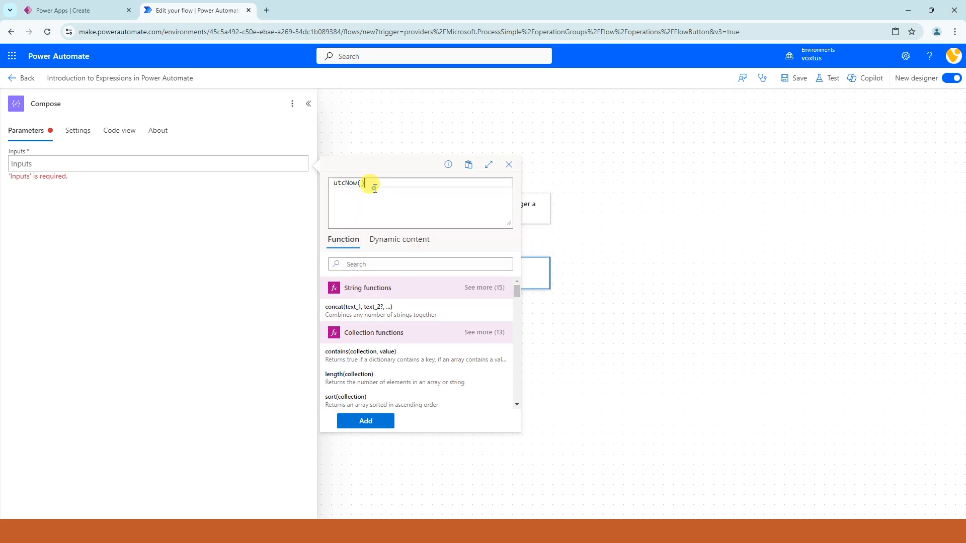
click(375, 421)
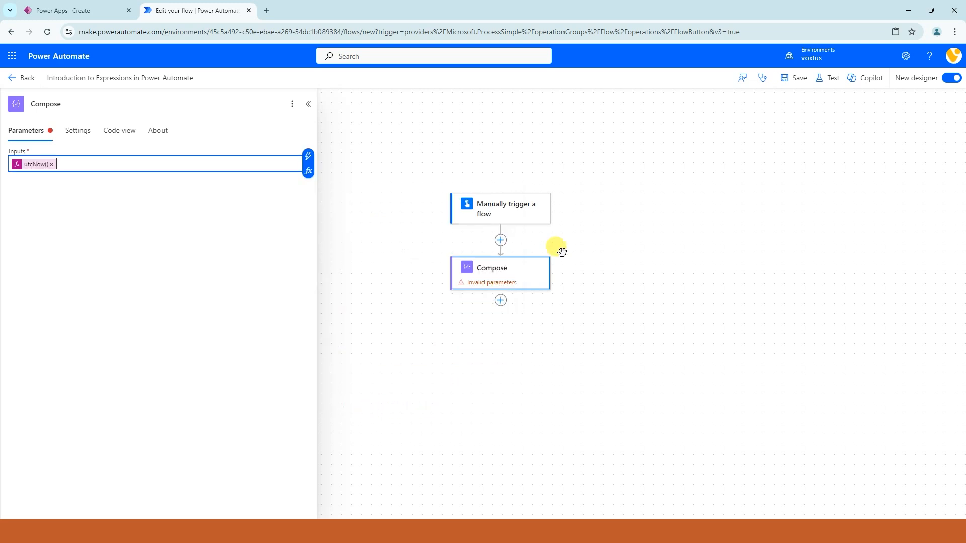
Step: Save and manually test the flow with the utcNow expression, and check the Compose action's output
click(829, 79)
click(819, 132)
click(809, 156)
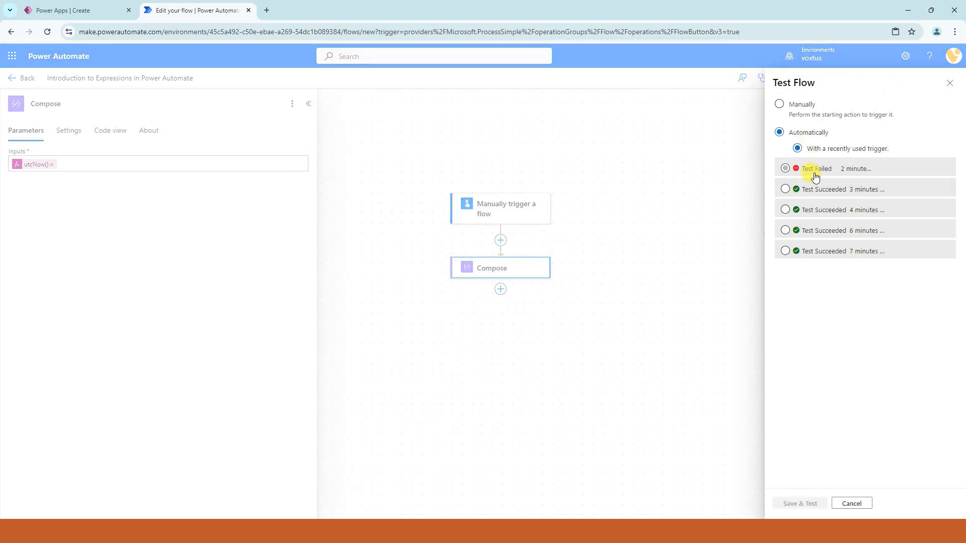
click(801, 168)
click(779, 103)
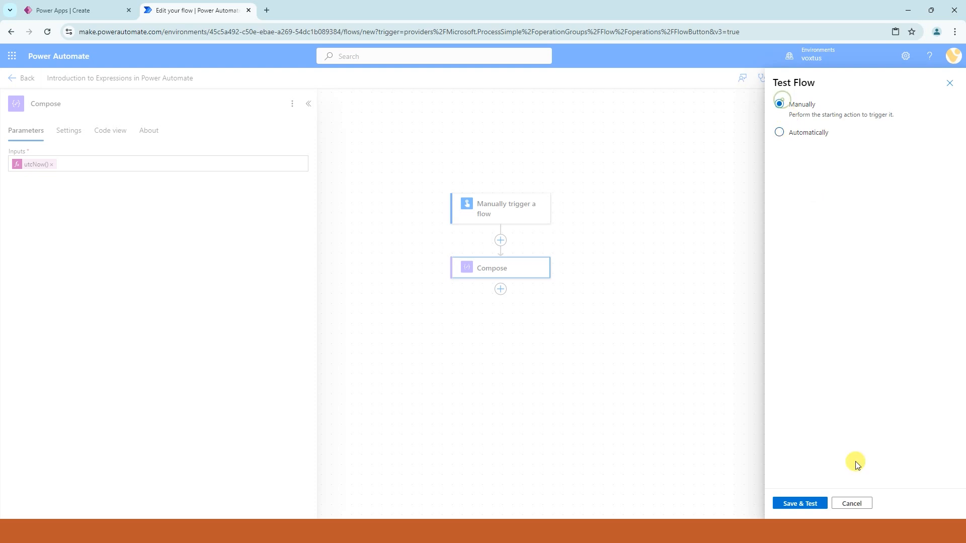
click(797, 503)
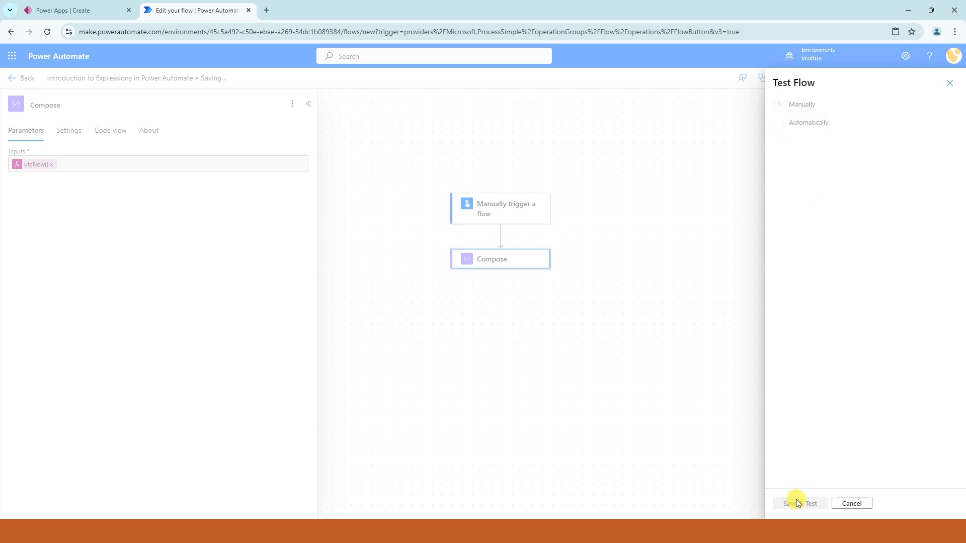
click(796, 503)
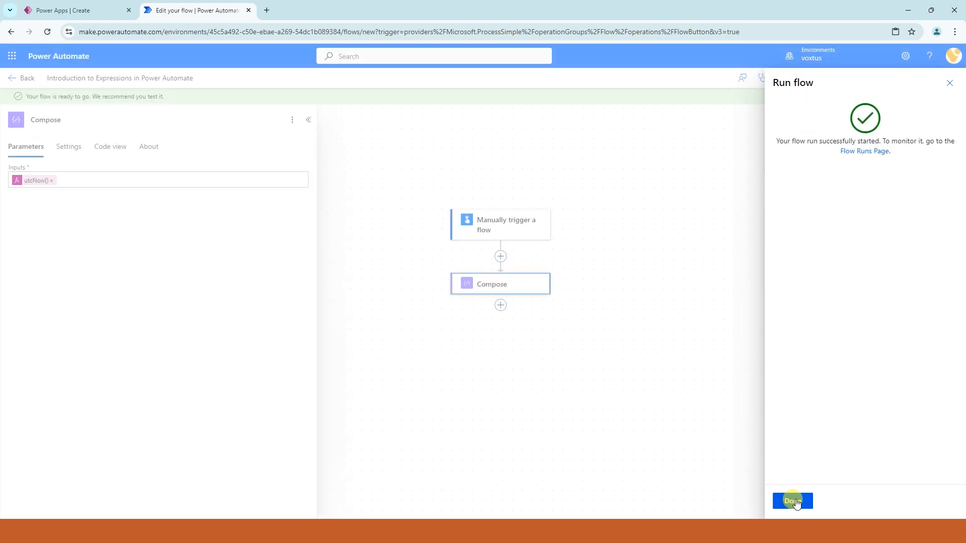
click(797, 501)
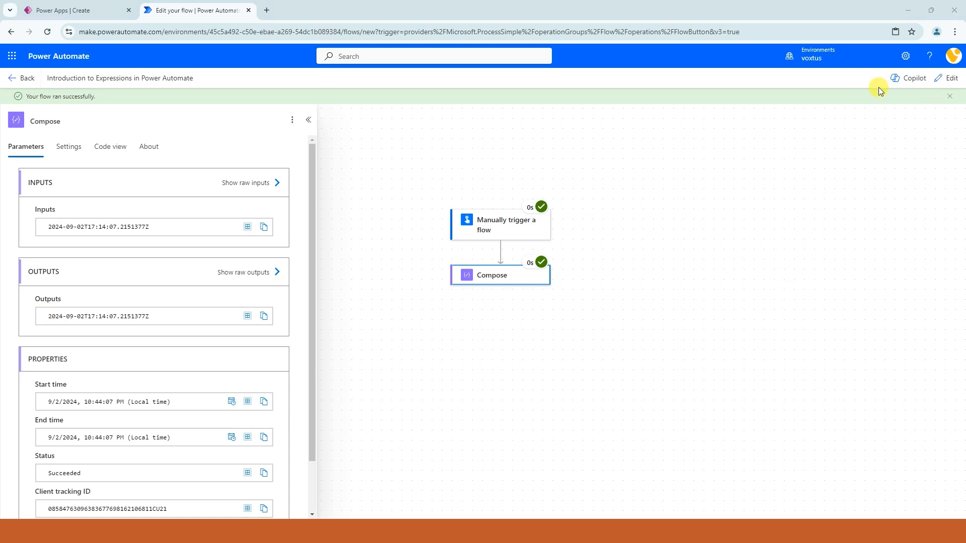
Step: Return the flow to editing and replace utcNow() with the addDays function in the expression editor for the Compose inputs
click(948, 78)
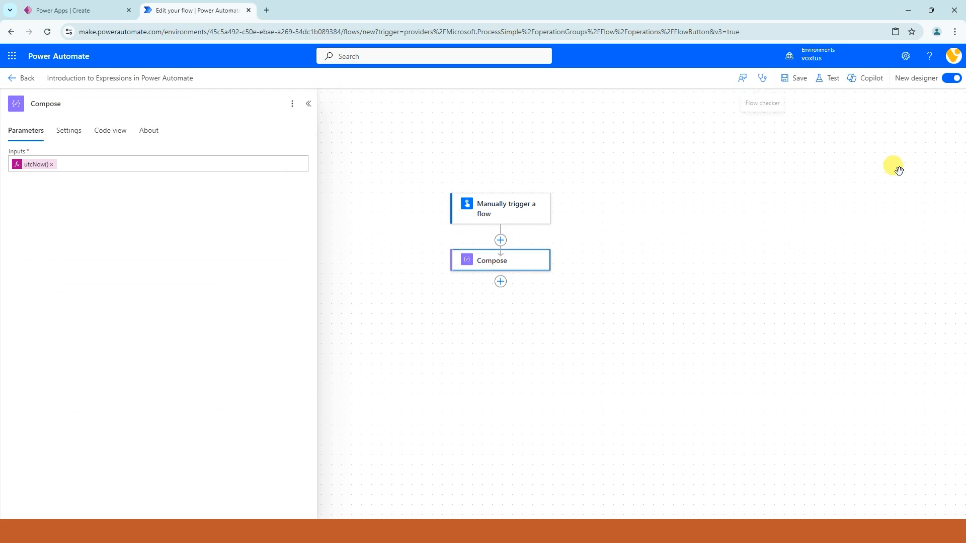
click(499, 268)
click(31, 164)
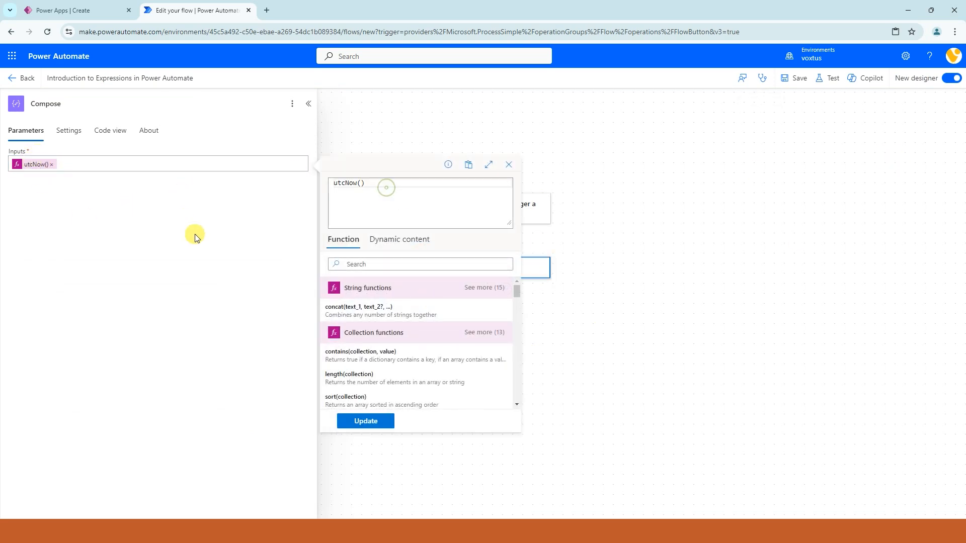
drag(370, 183, 328, 184)
key(BackSpace)
text(add)
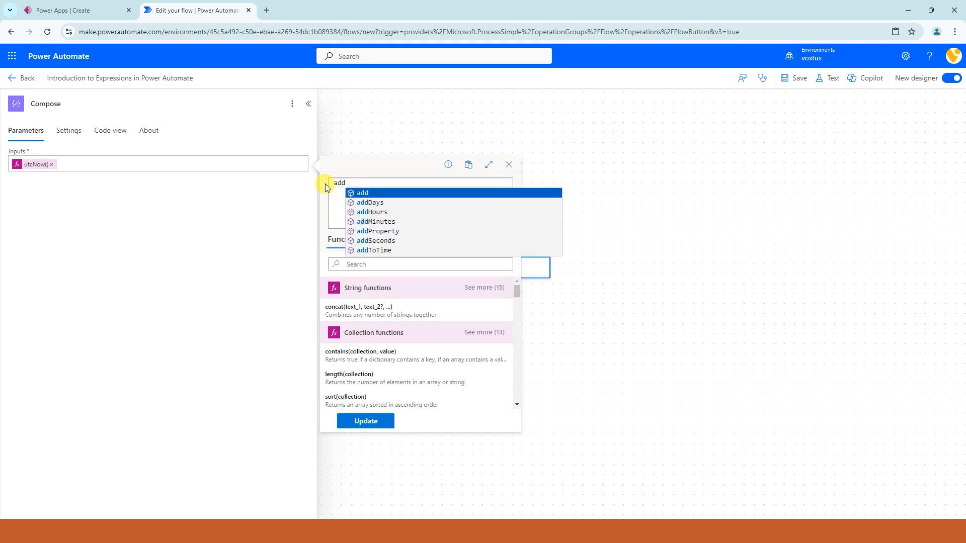
key(Down)
key(Down)
key(Up)
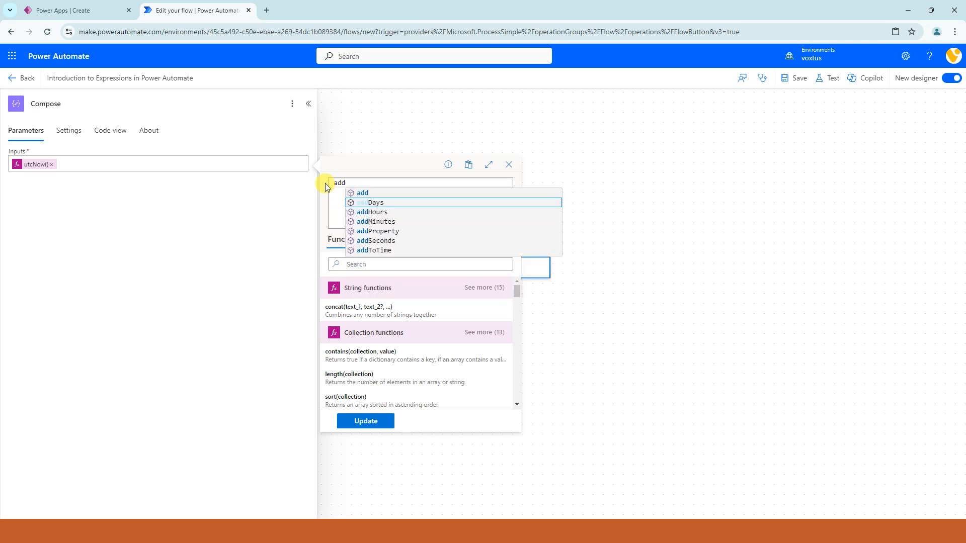
click(369, 202)
text(()
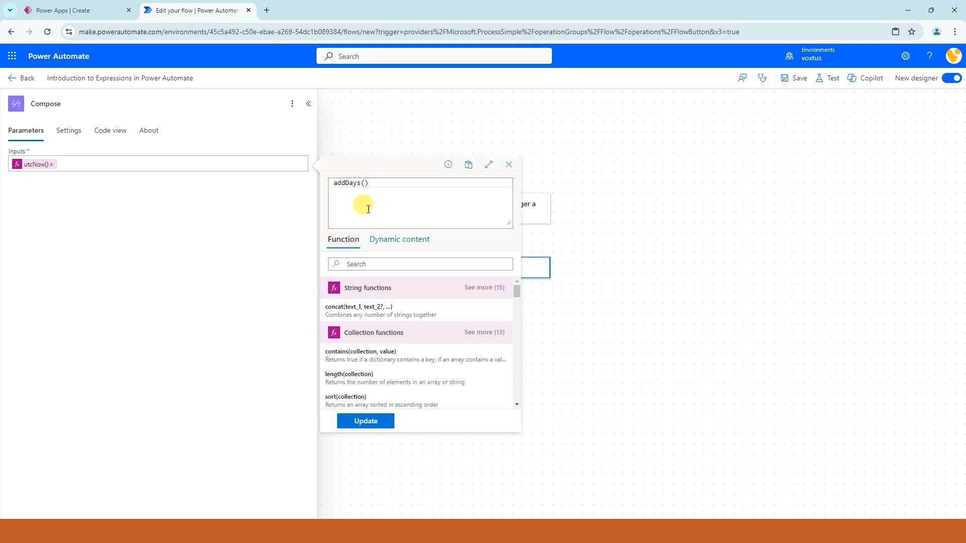
text(utc)
Step: Complete the expression as addDays(utcNow(),10) and update the Compose inputs with it
key(Down)
key(Up)
key(Tab)
click(378, 184)
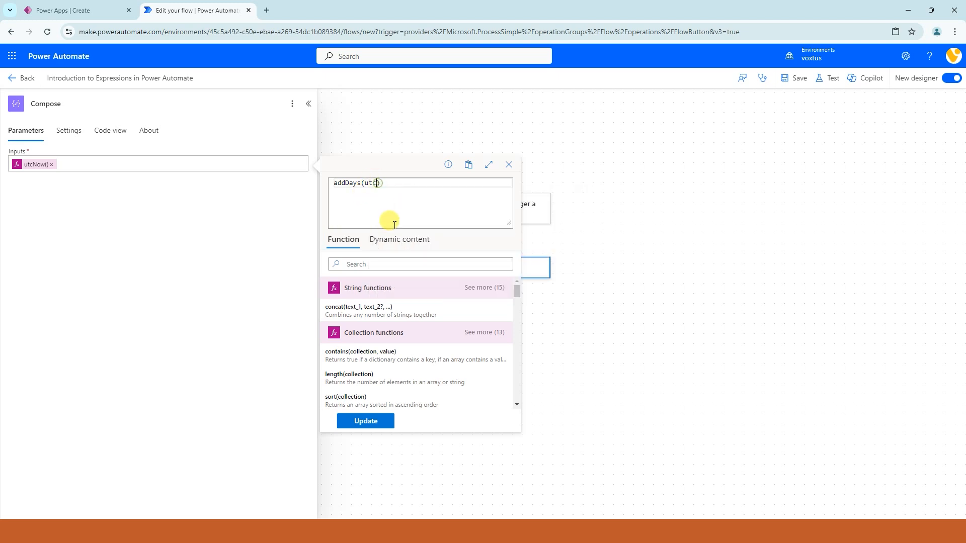
text(no)
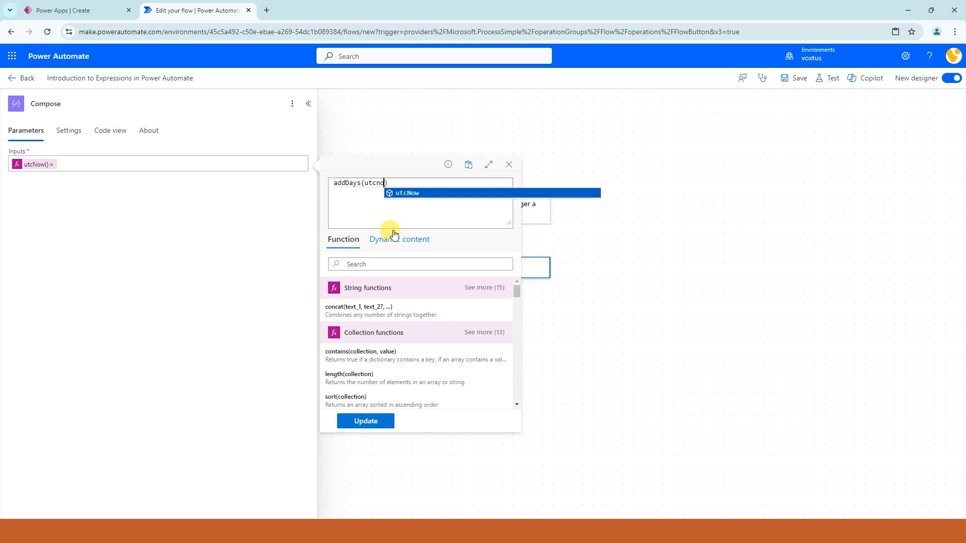
click(408, 194)
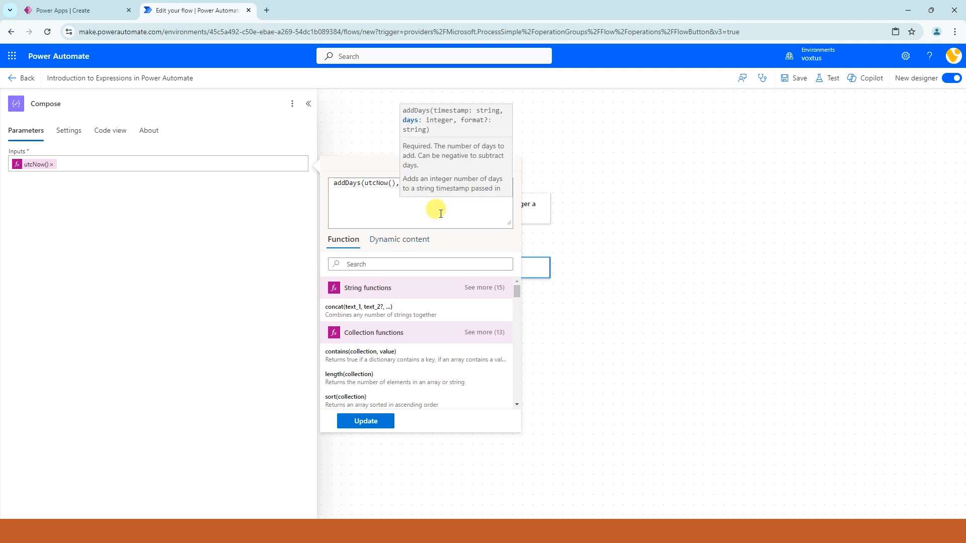
text(,10)
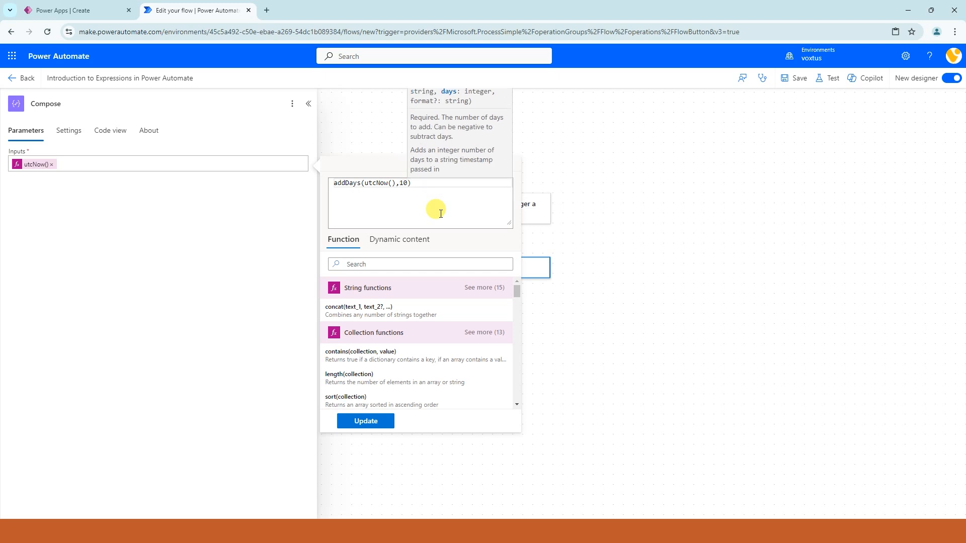
click(367, 421)
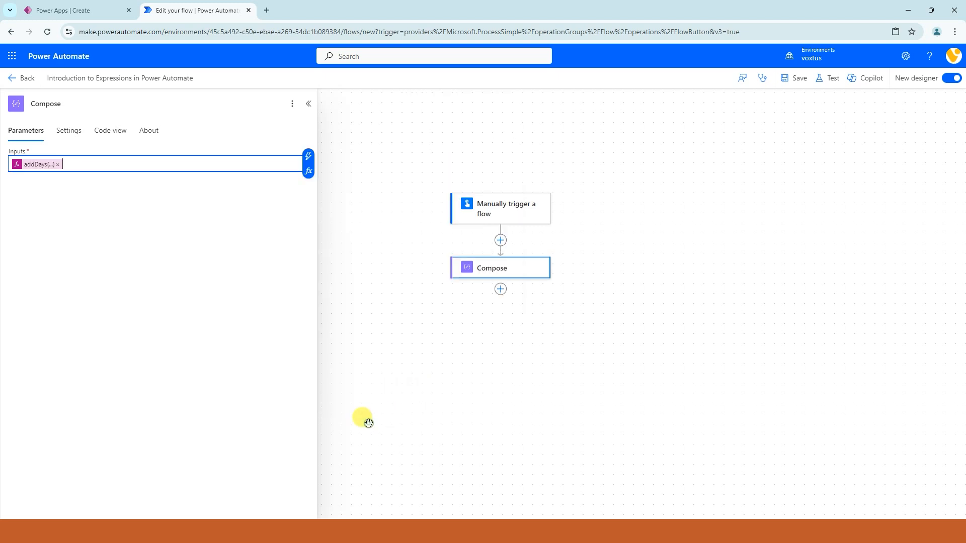
Step: Save and manually test the flow with the addDays expression, and examine the date in the Compose output
click(827, 79)
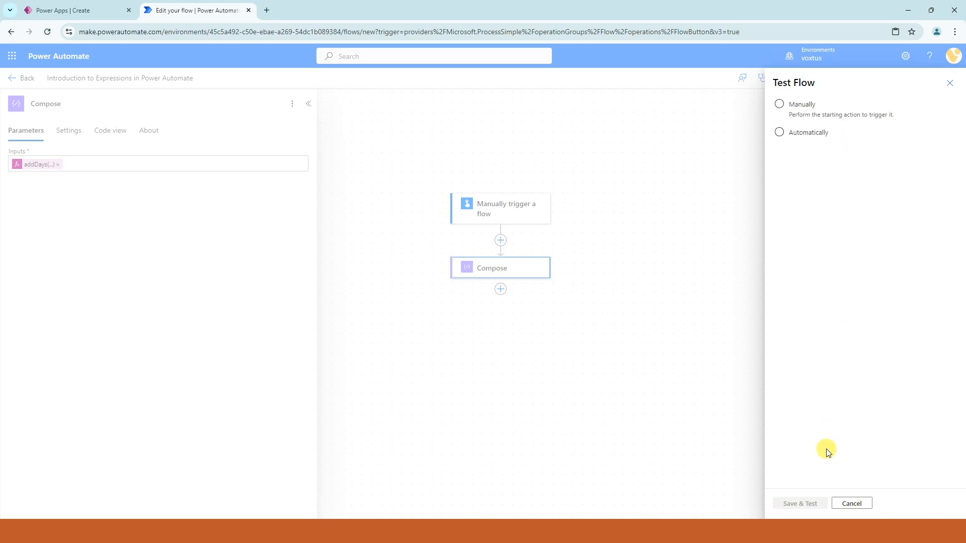
click(780, 104)
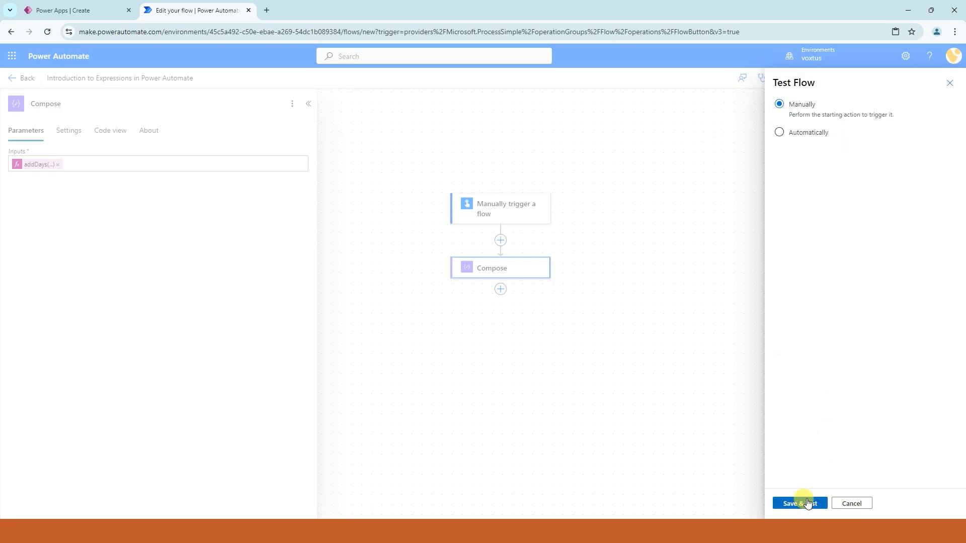
click(804, 503)
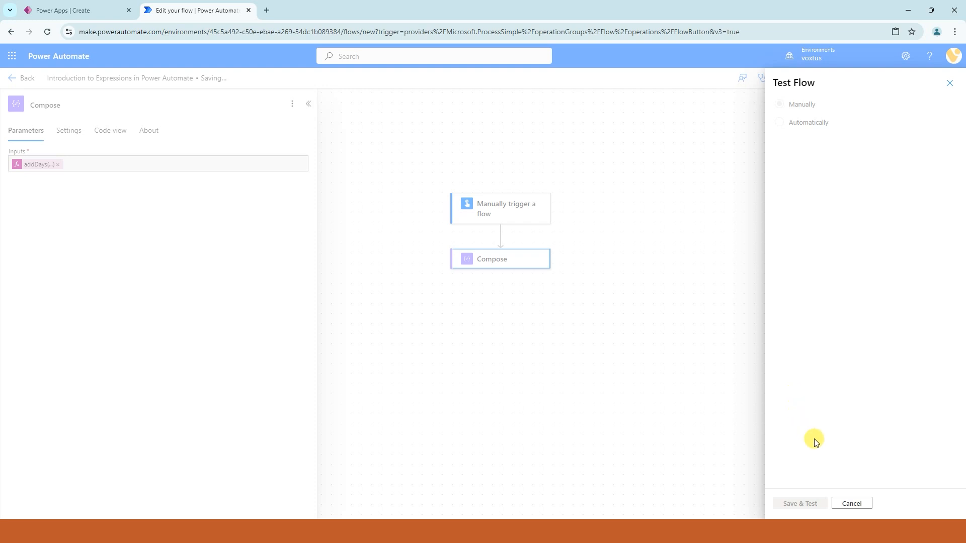
click(800, 500)
click(797, 501)
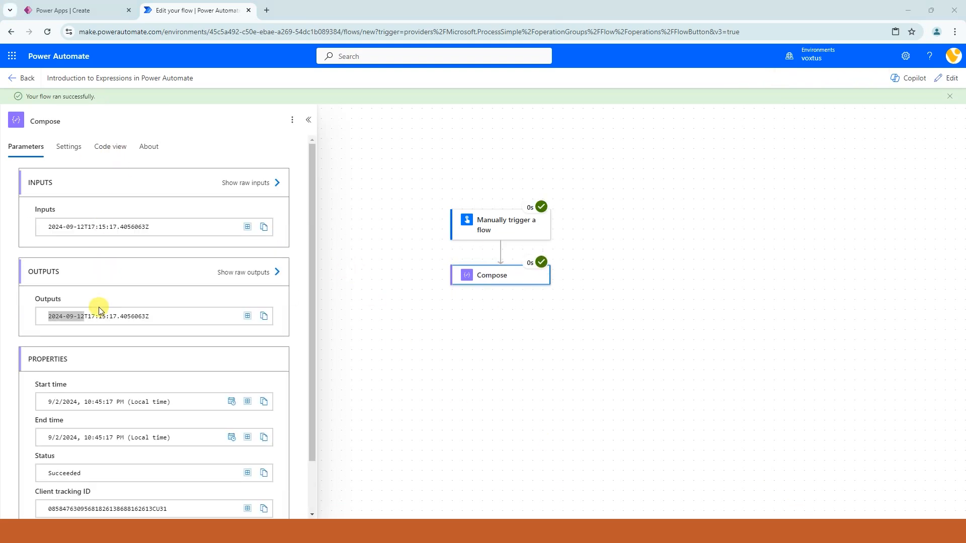
click(82, 319)
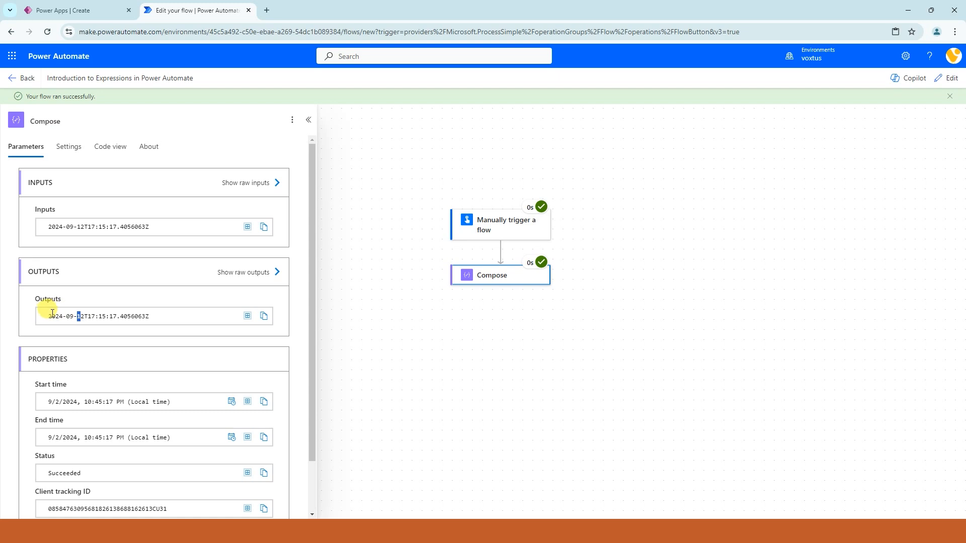
drag(44, 313, 81, 318)
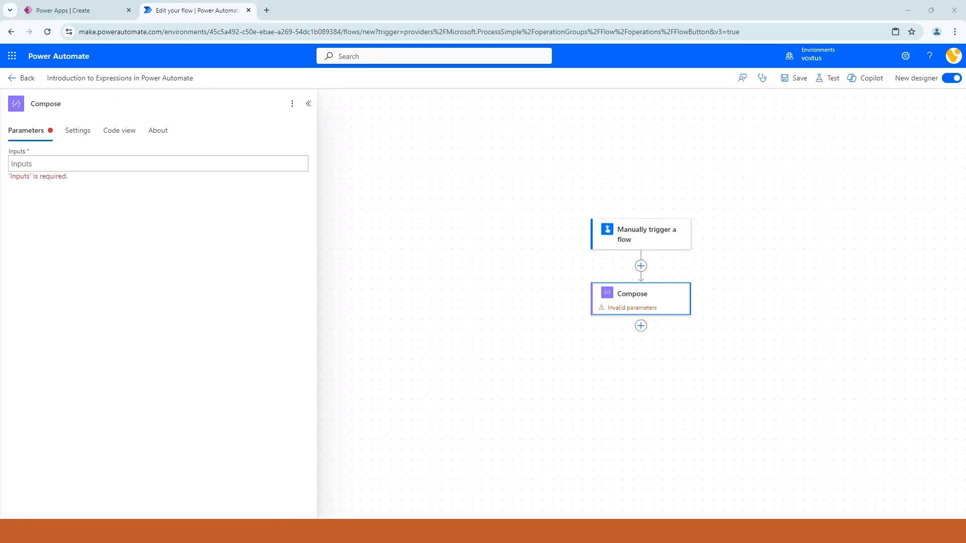
Step: Add an Initialize variable action between the trigger and Compose, titled Initialize variable Test Array, and name its variable varTestArray
click(641, 267)
click(669, 259)
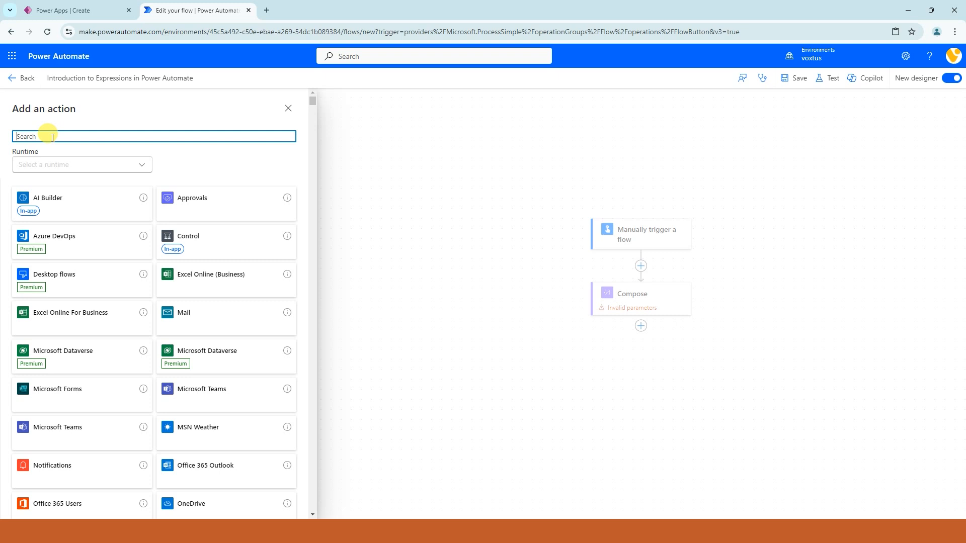
text(iable)
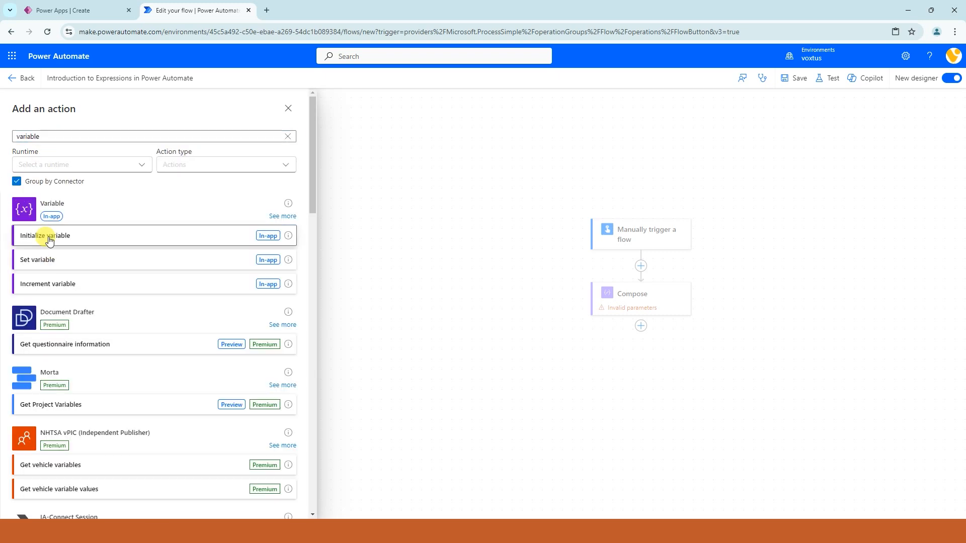
click(52, 233)
click(68, 163)
click(56, 163)
text(varTestArray)
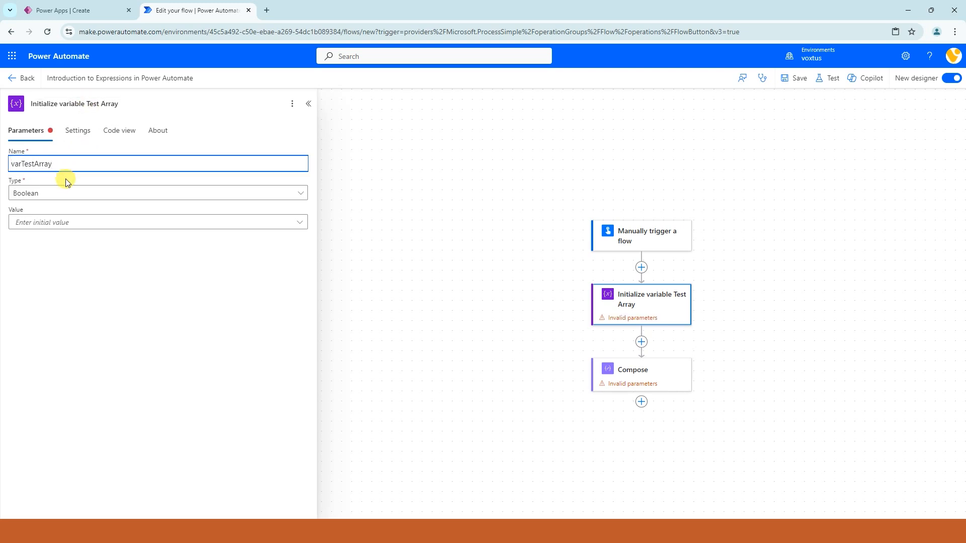
Step: Set the variable's type to Array and its value to [4,5,7,10,12], and try to save the flow
click(65, 195)
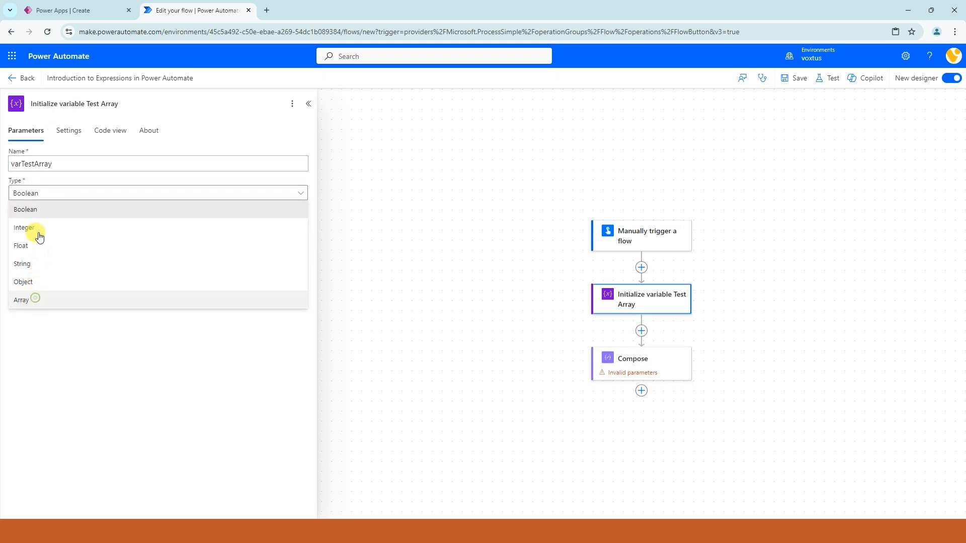
click(21, 300)
click(35, 225)
text([])
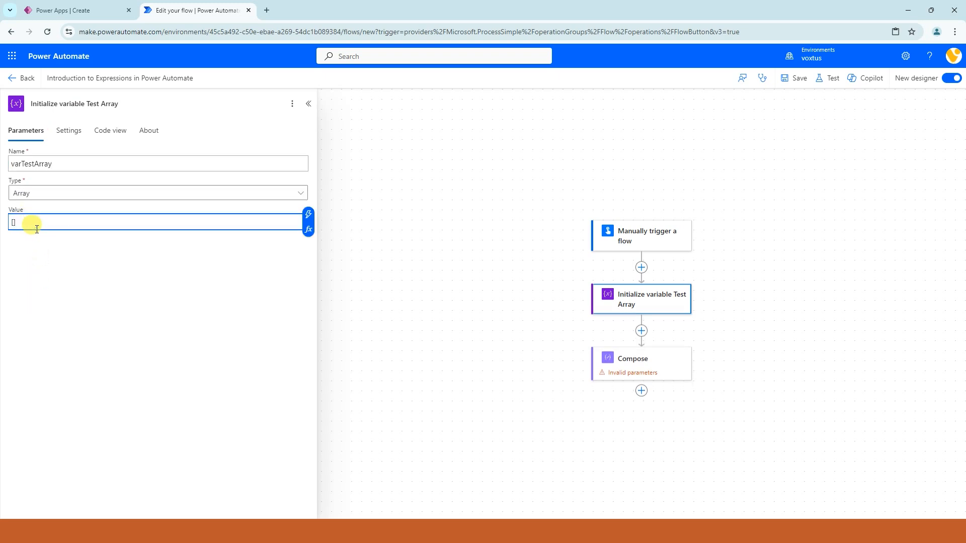
text(4,5,7,10,12)
click(797, 81)
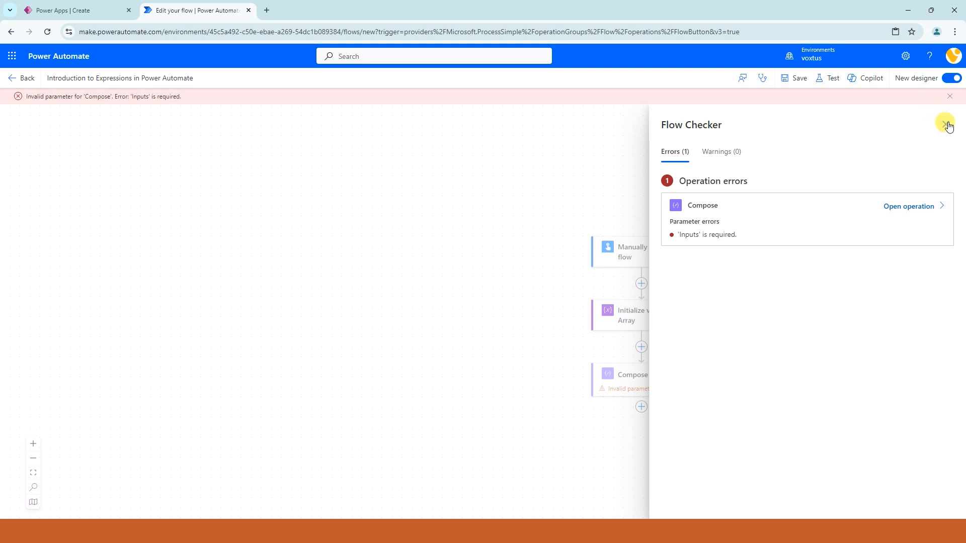
click(945, 124)
Step: Set the Compose action's inputs to the expression first(variables('varTestArray')), picking varTestArray from the dynamic content
click(640, 373)
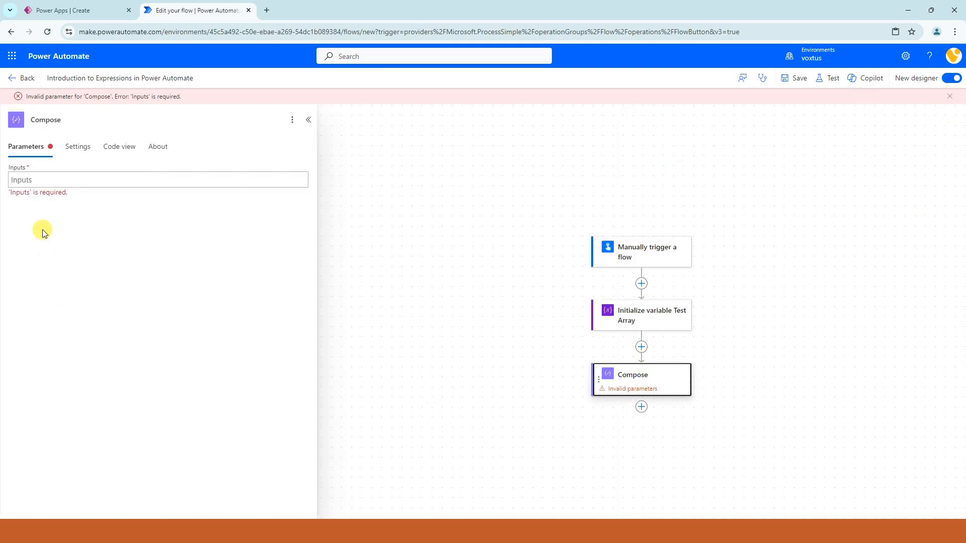
click(39, 180)
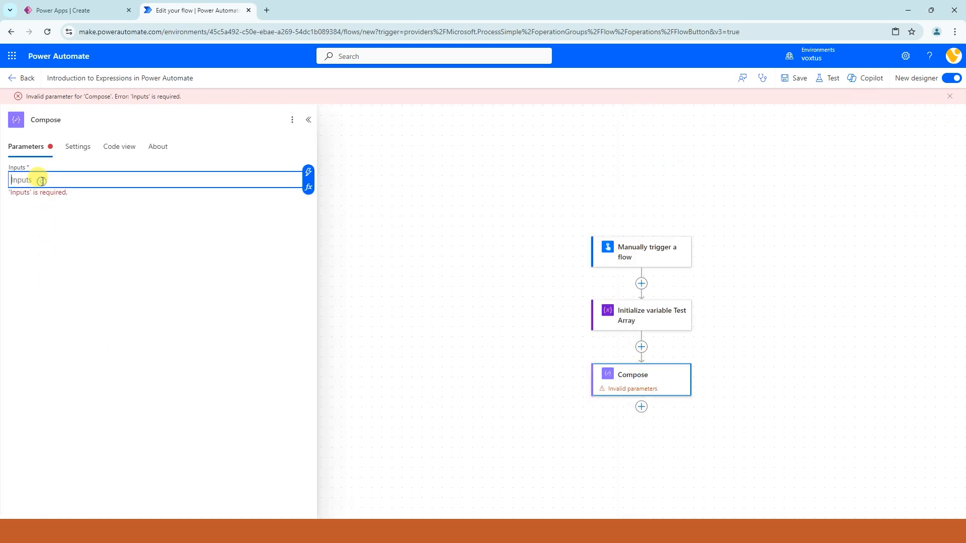
click(310, 188)
click(369, 211)
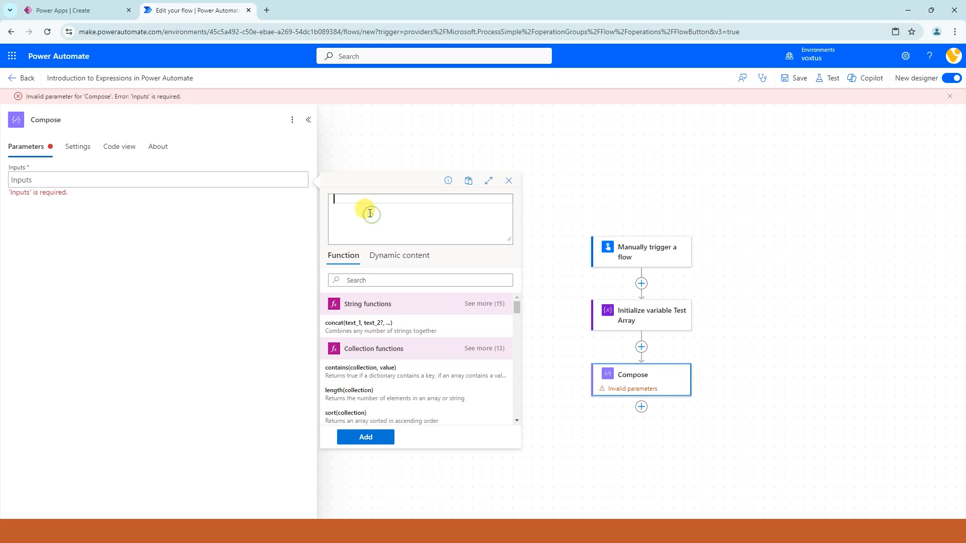
text(fir)
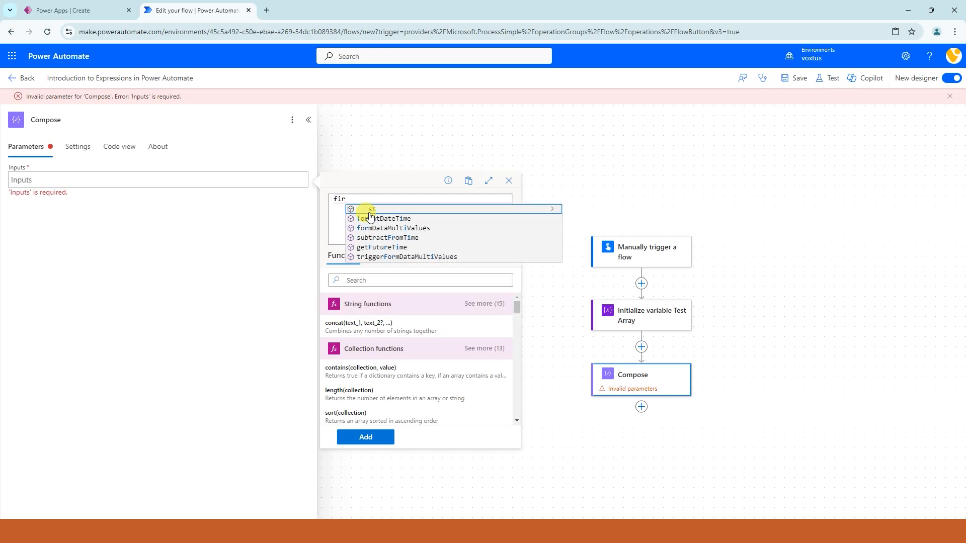
click(370, 209)
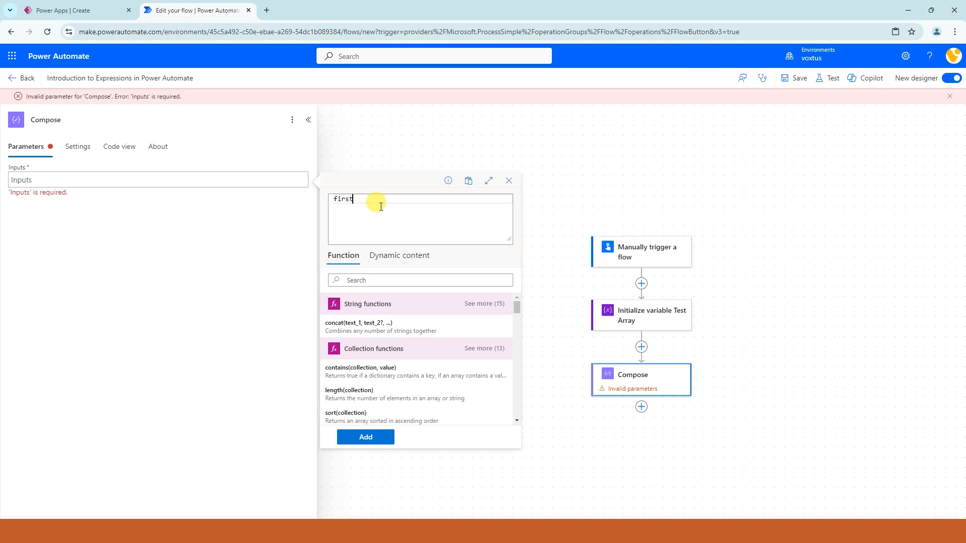
text(()
click(399, 255)
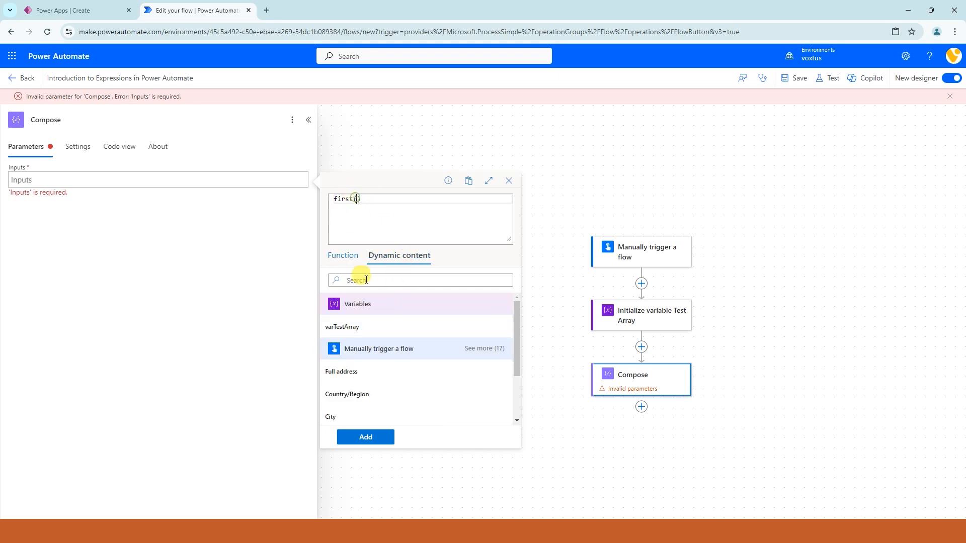
click(352, 327)
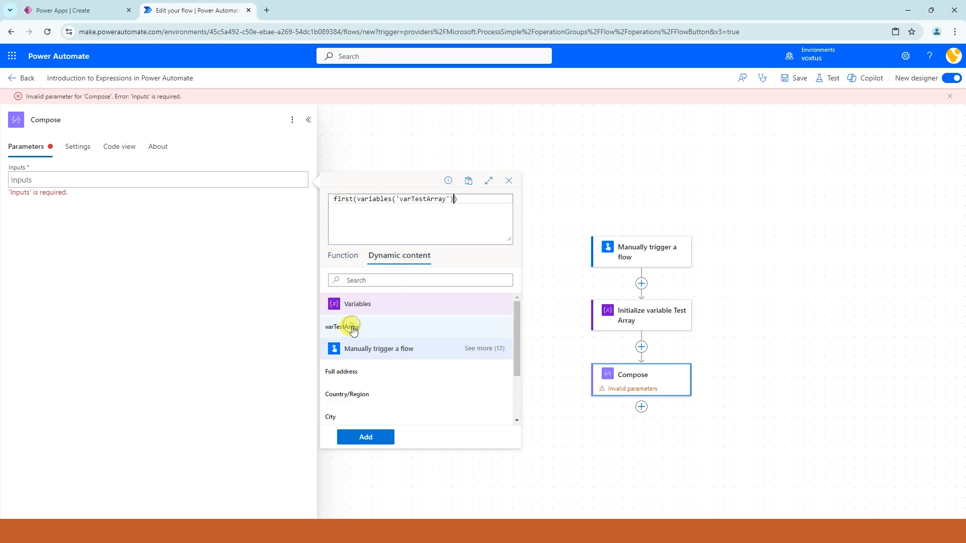
click(366, 437)
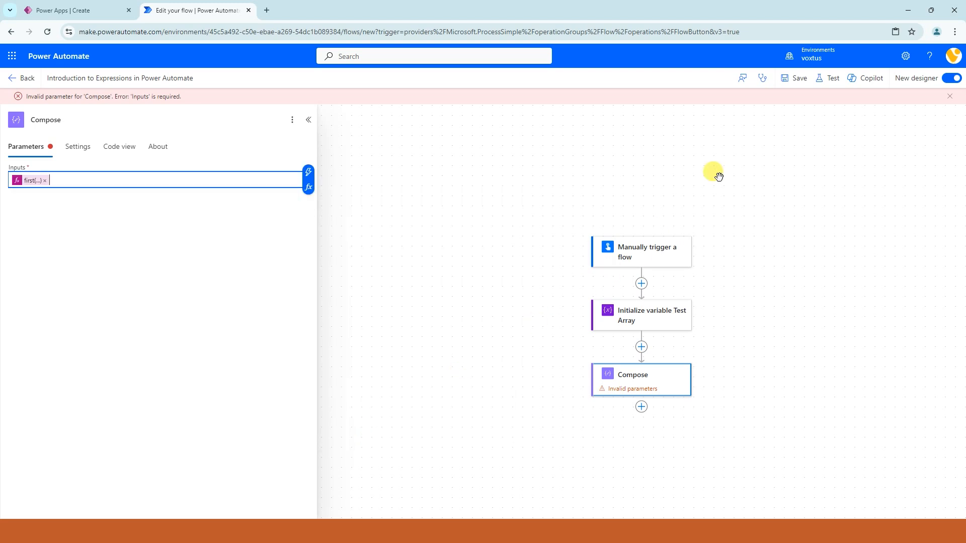
Step: Save and test the flow automatically with the most recent successful trigger run
click(830, 79)
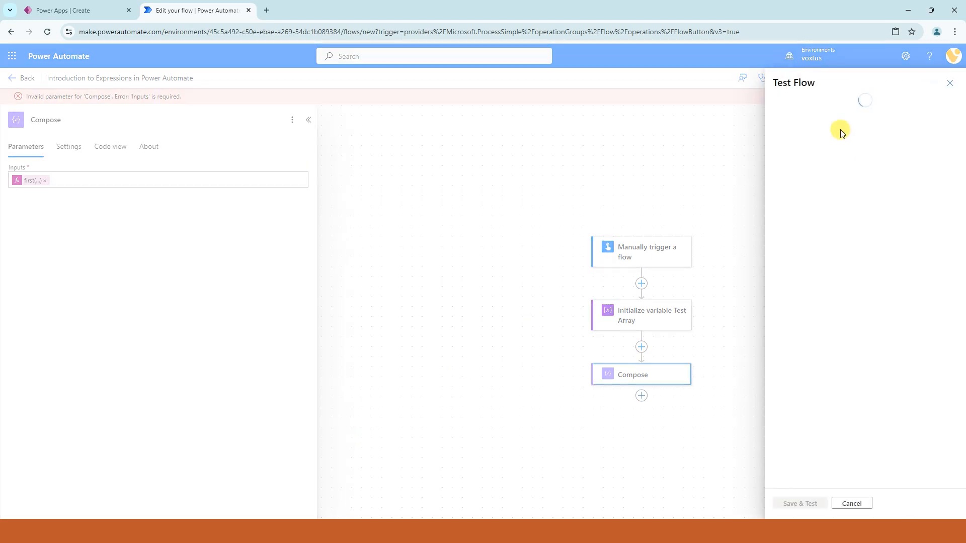
click(800, 134)
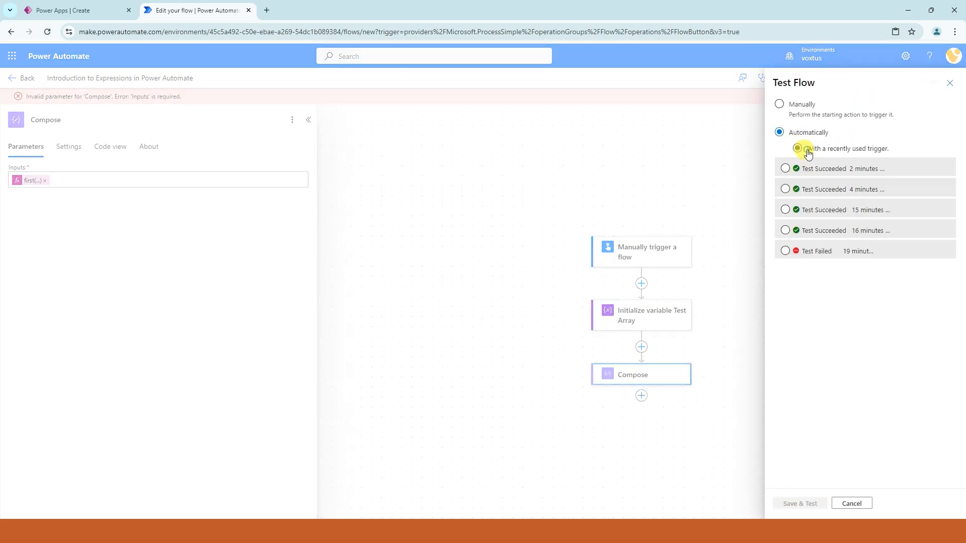
click(816, 172)
click(800, 503)
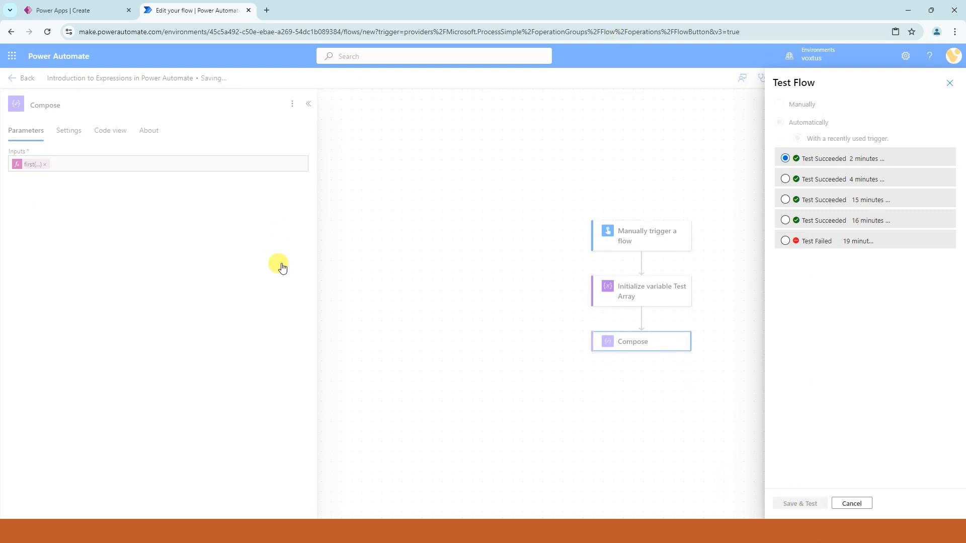
click(836, 503)
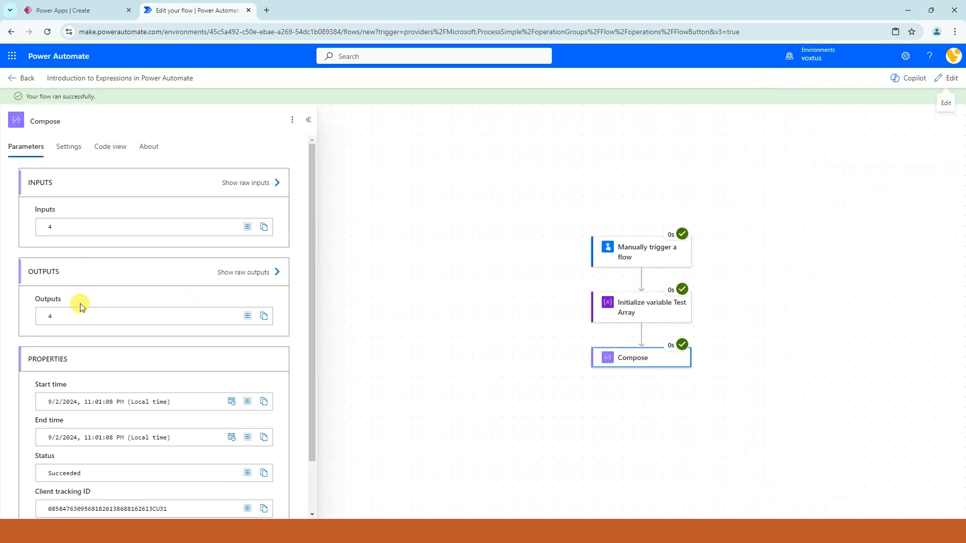
Step: Examine the Compose output and compare it with the first element in the Initialize variable Test Array value
drag(61, 319, 7, 313)
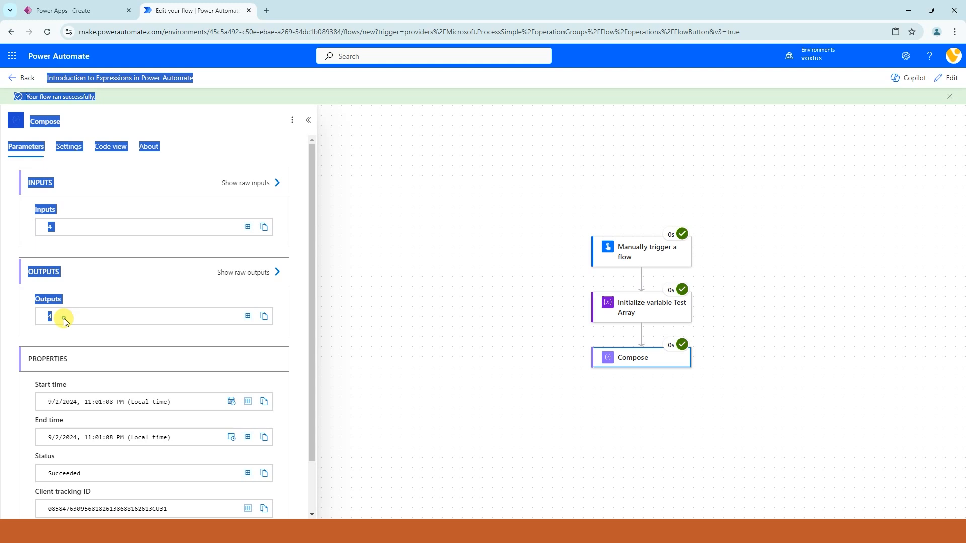
drag(64, 318, 50, 316)
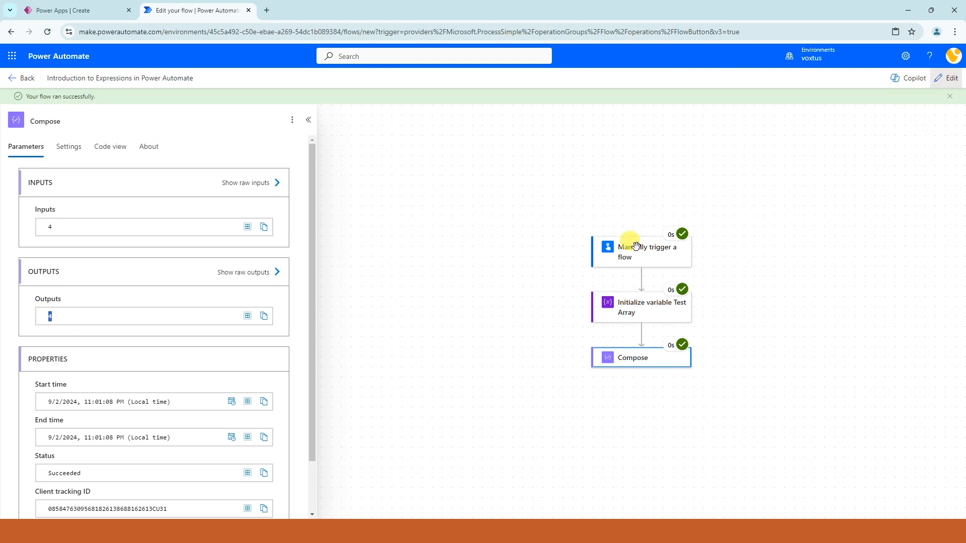
click(626, 300)
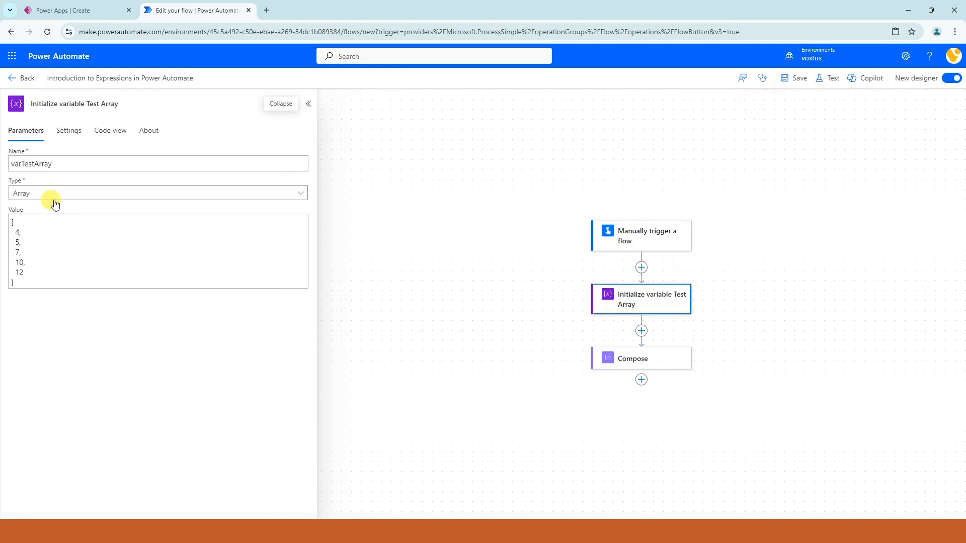
click(14, 232)
double_click(17, 232)
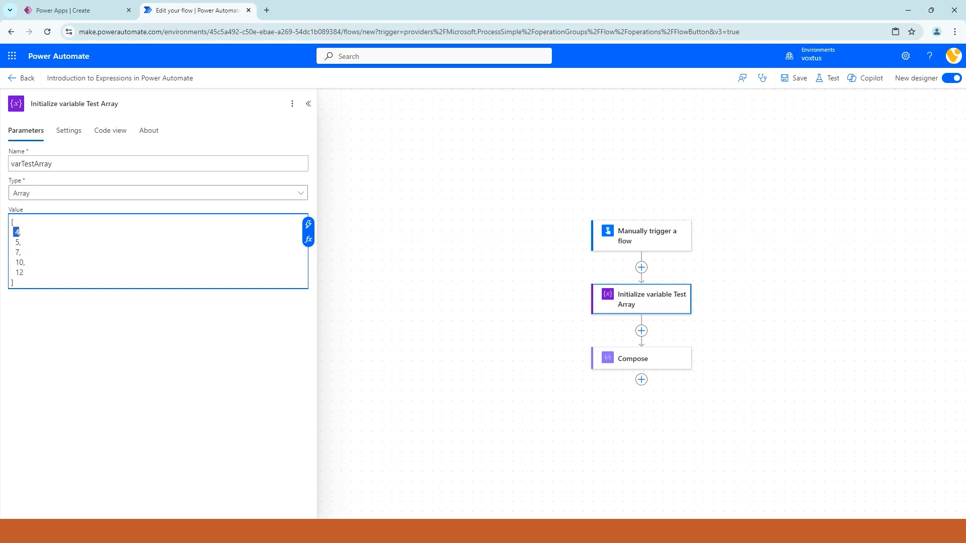
Step: Add the expression join(variables('varTestArray')) to the empty Compose inputs, taking the variable from the dynamic content
click(633, 358)
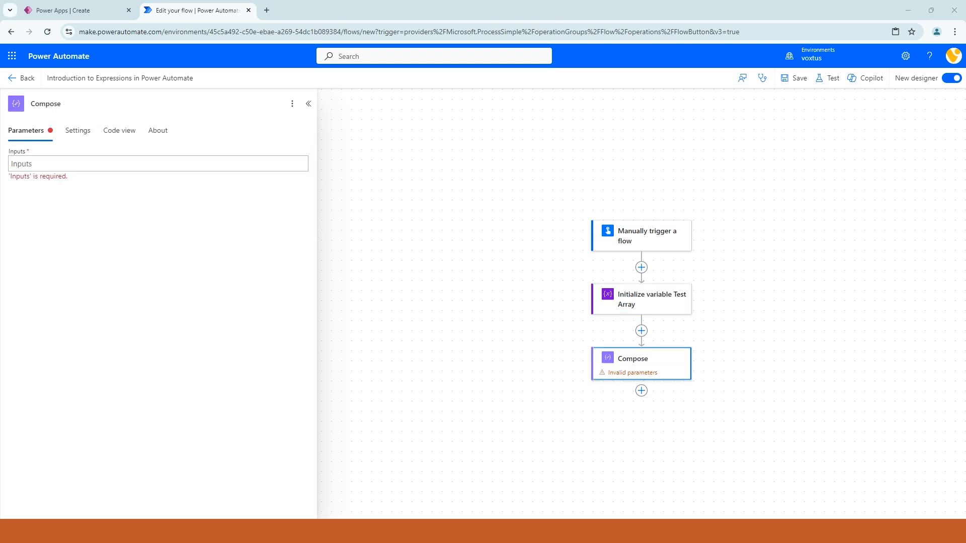
click(42, 162)
click(309, 172)
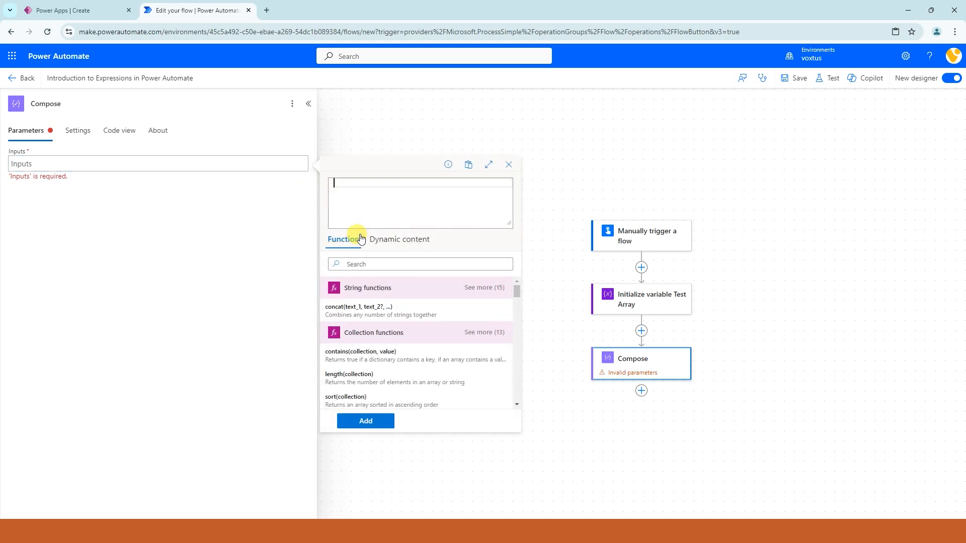
click(364, 207)
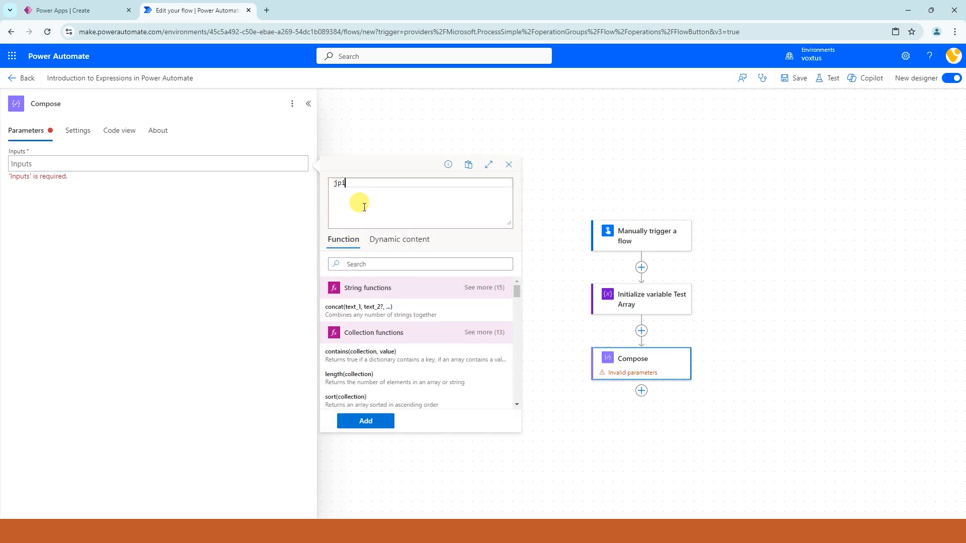
text(join)
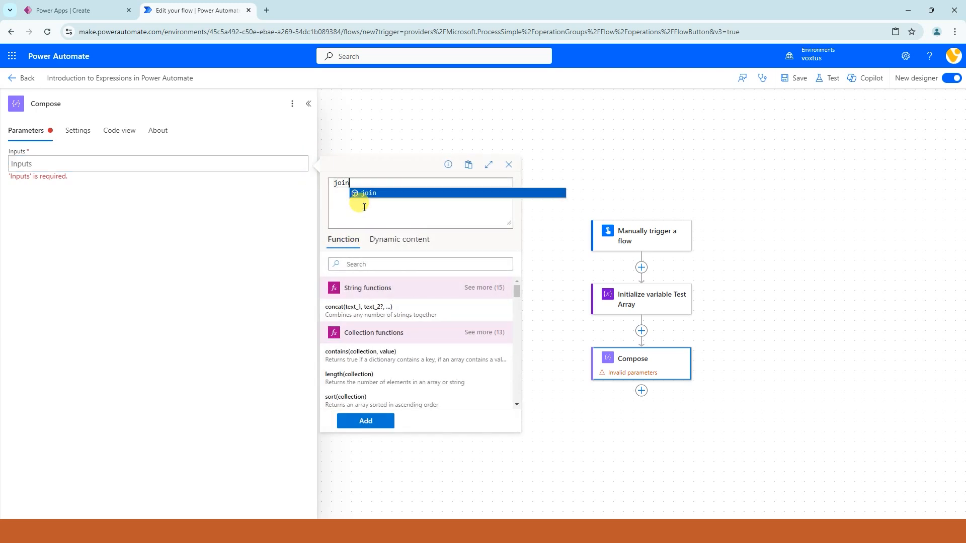
click(367, 192)
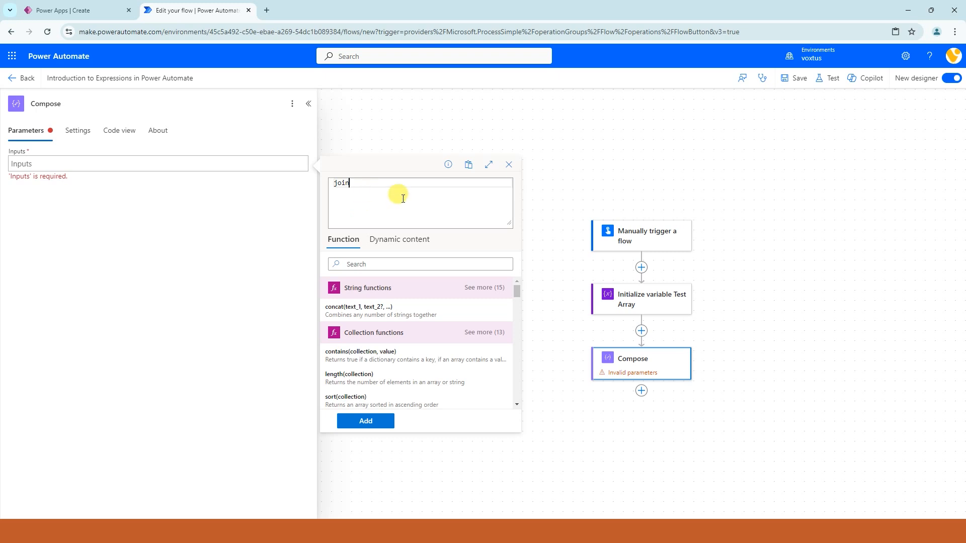
text(())
click(399, 239)
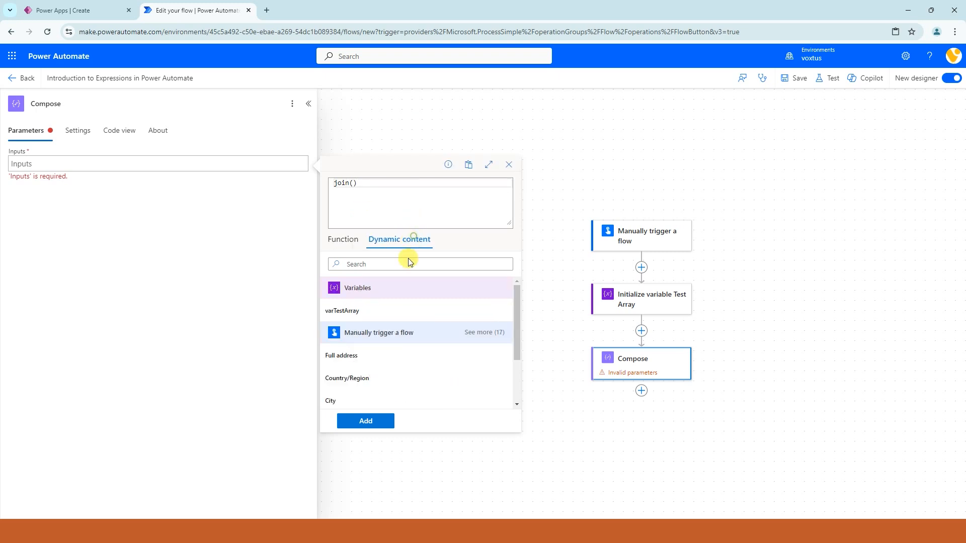
click(351, 311)
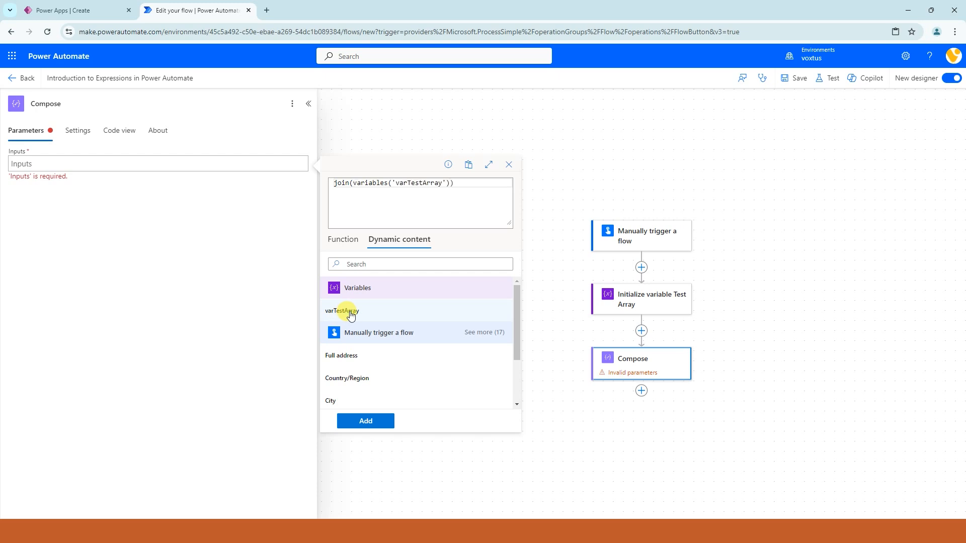
click(364, 421)
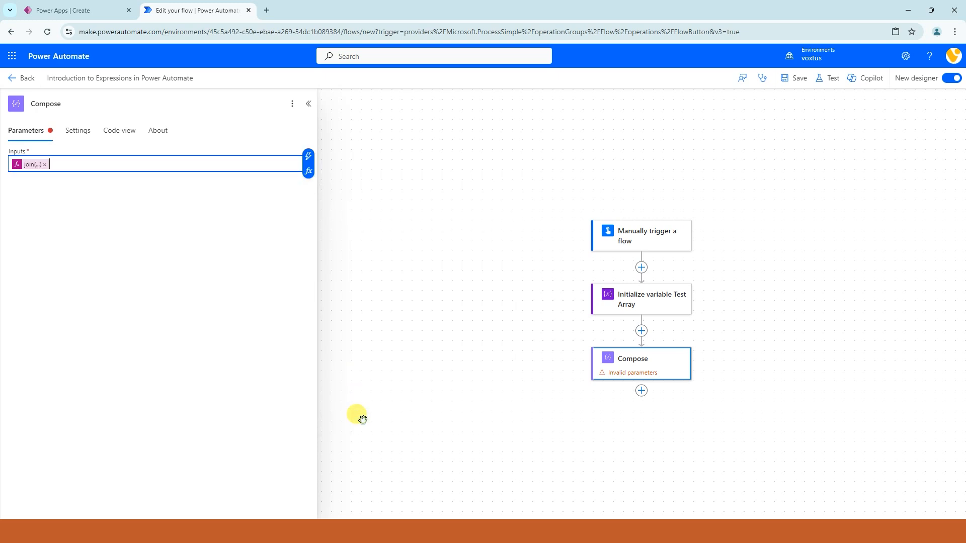
Step: Add the delimiter '-' as the second argument of the join expression and update it in the Compose inputs
click(32, 164)
click(449, 184)
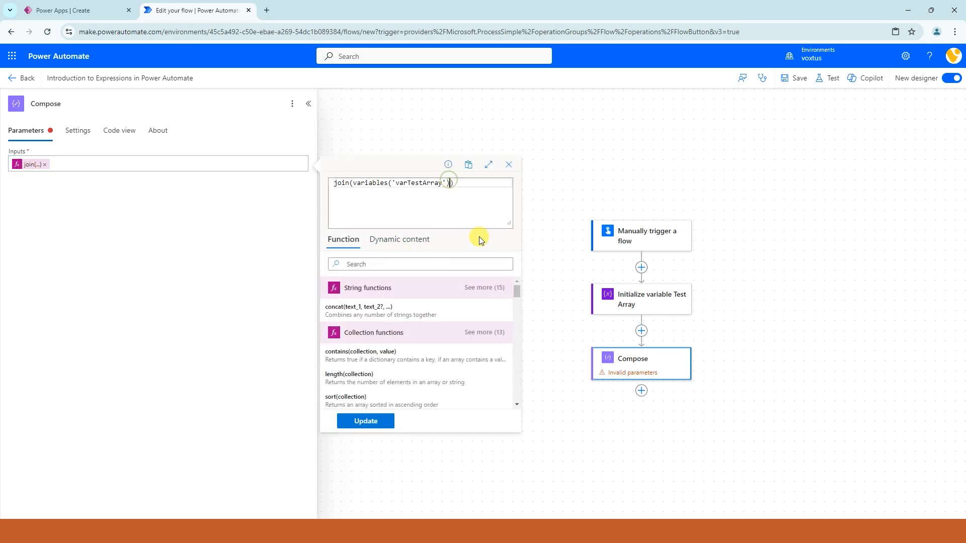
text(,'-)
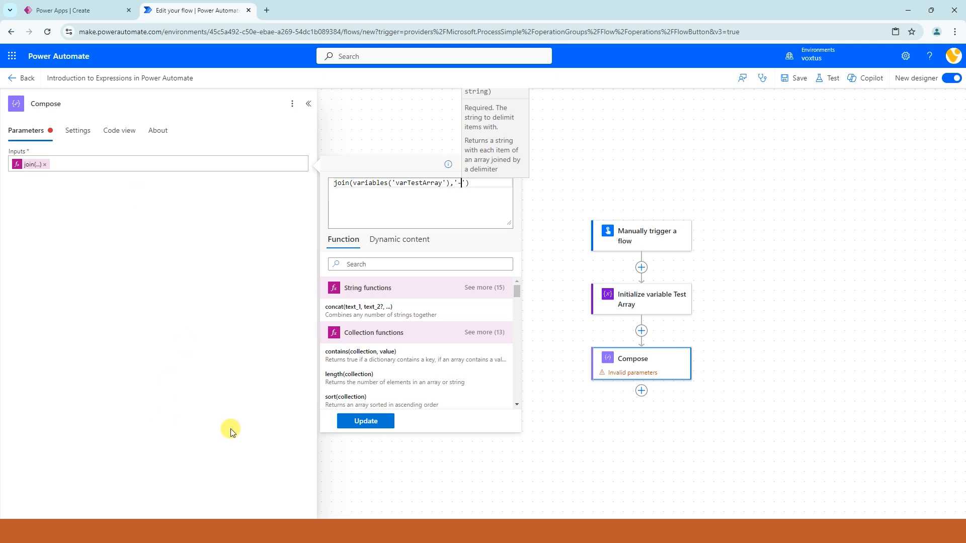
click(366, 422)
Step: Save and test the flow automatically with the latest successful trigger run, and examine the joined string in the Compose output
click(830, 79)
click(780, 132)
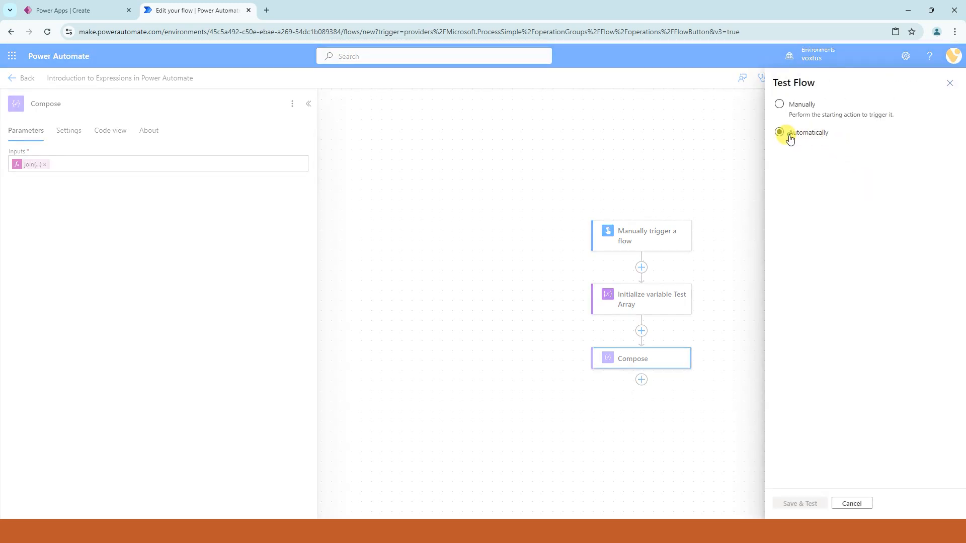
click(798, 147)
click(807, 167)
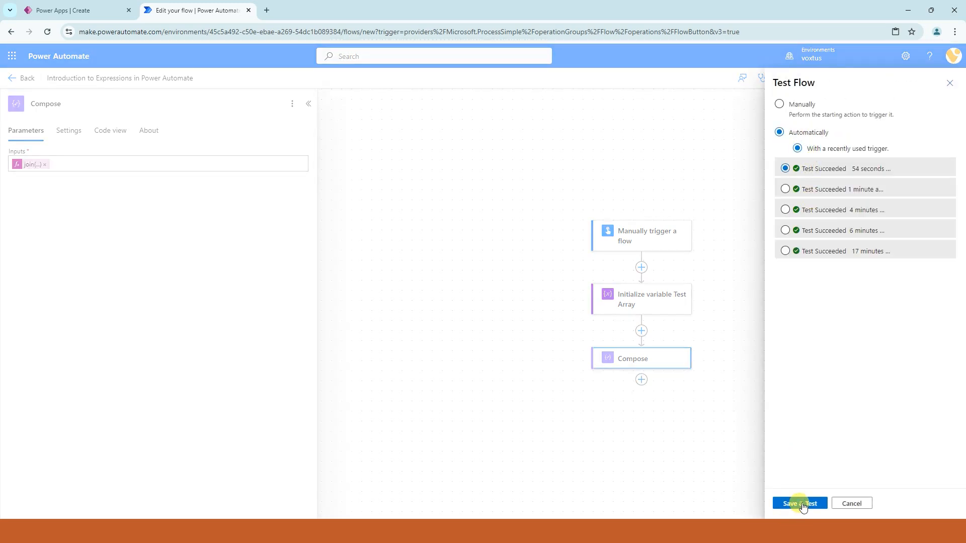
click(800, 504)
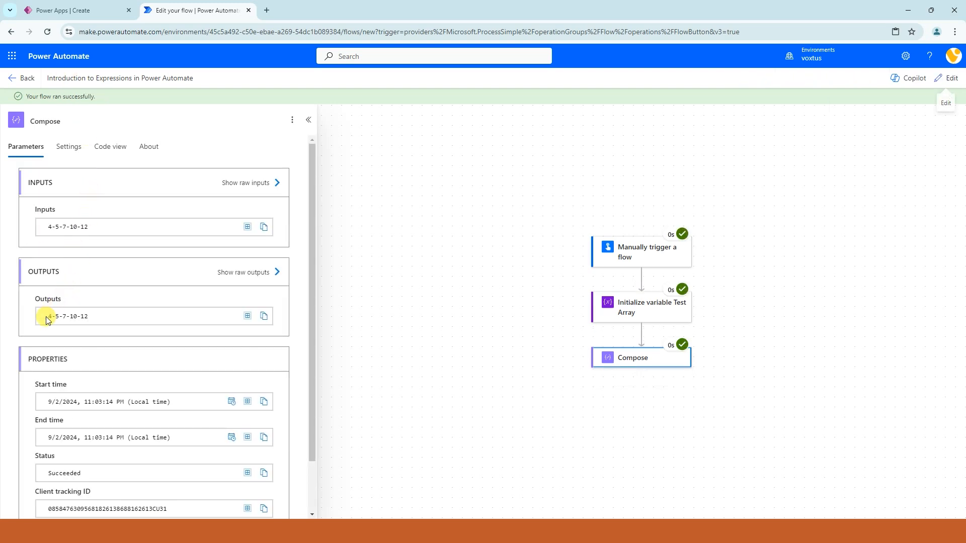
triple_click(52, 317)
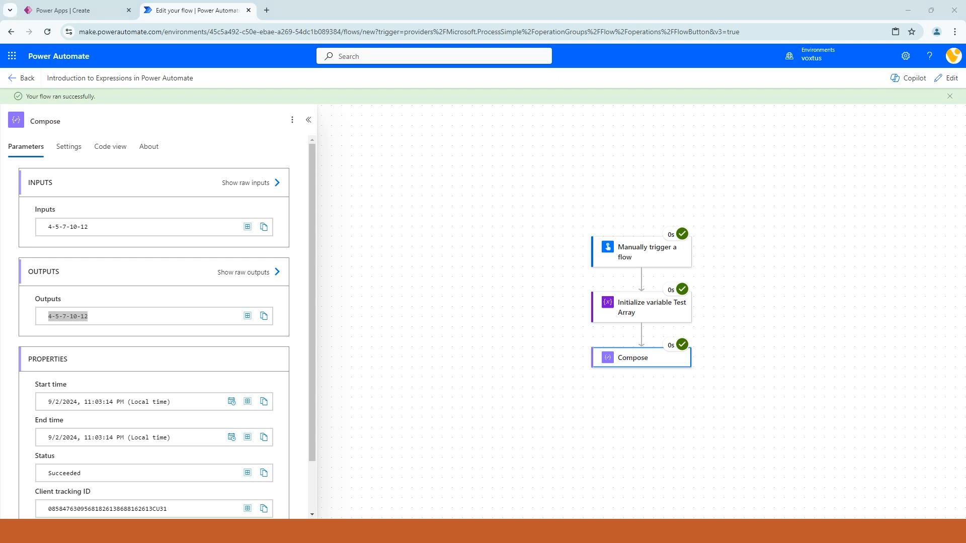
Step: Return the flow to editing and delete the Initialize variable Test Array action
click(946, 78)
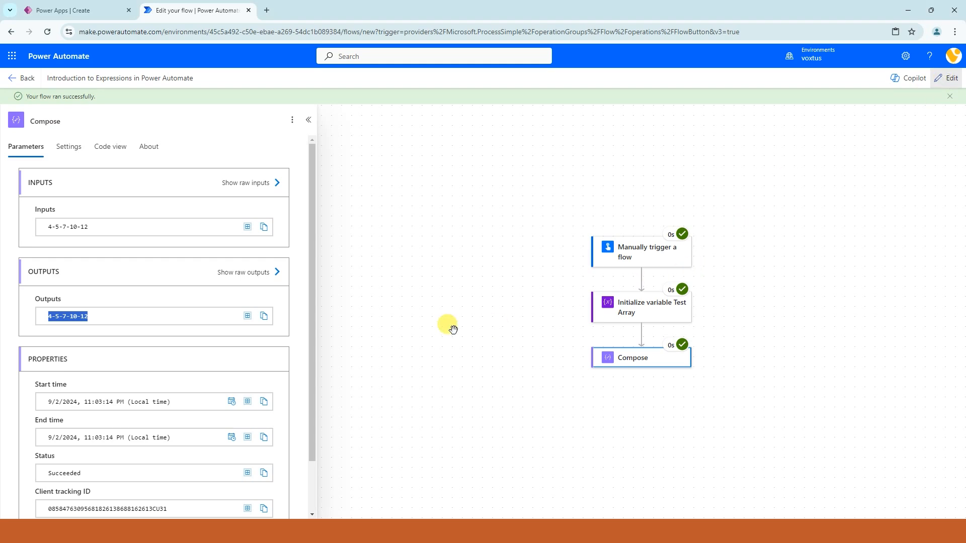
click(650, 301)
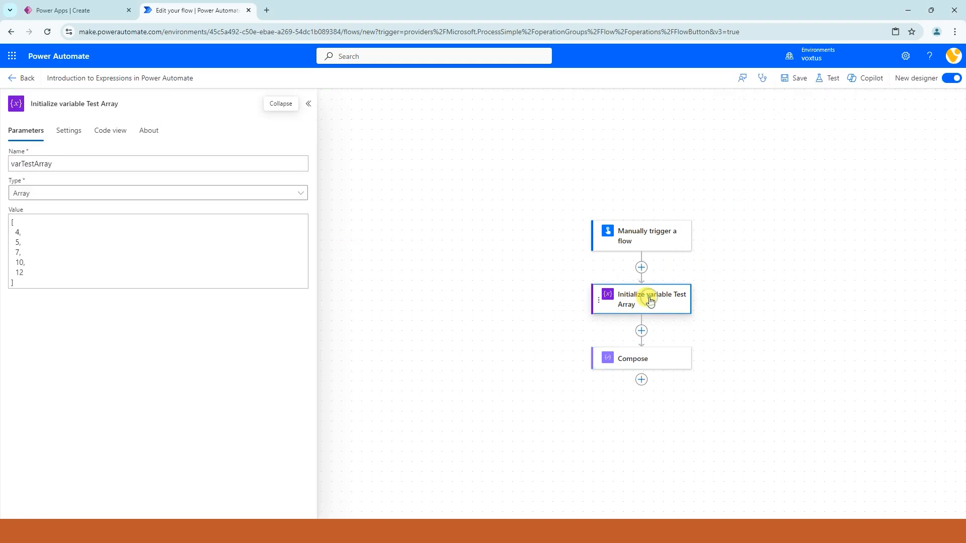
click(65, 201)
click(535, 225)
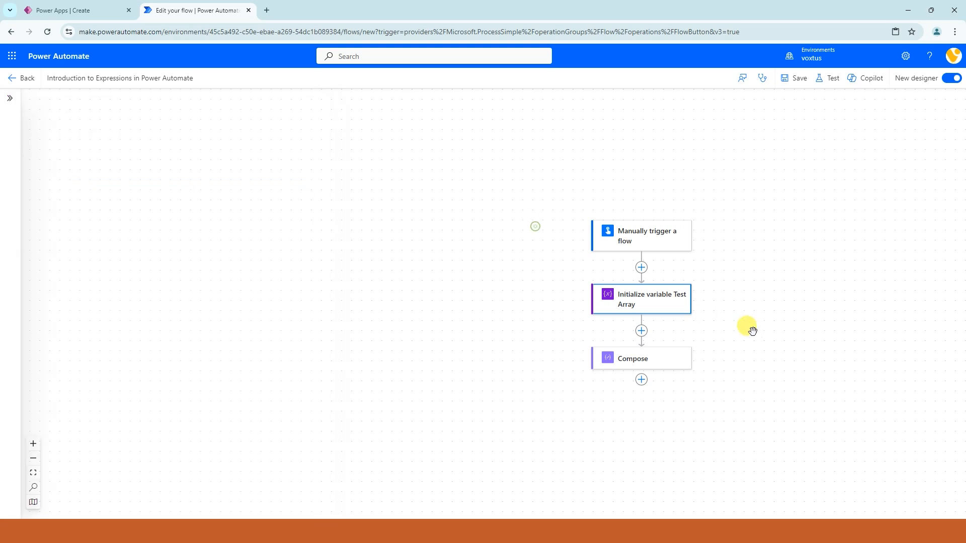
click(662, 306)
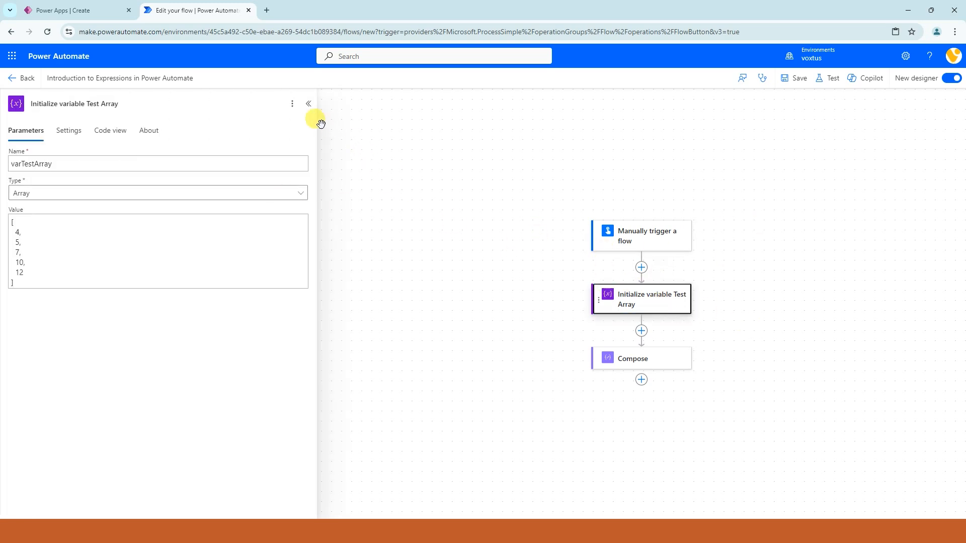
click(292, 103)
click(302, 158)
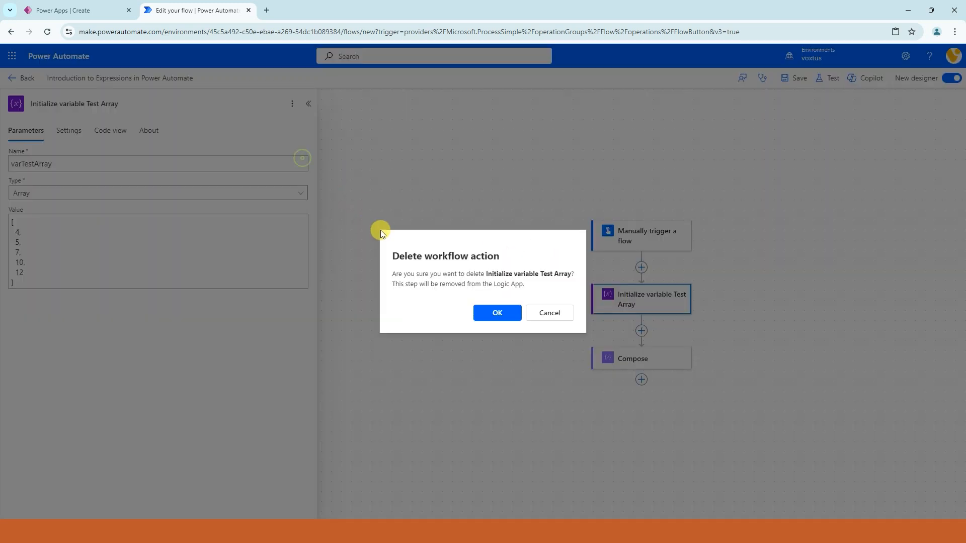
click(497, 312)
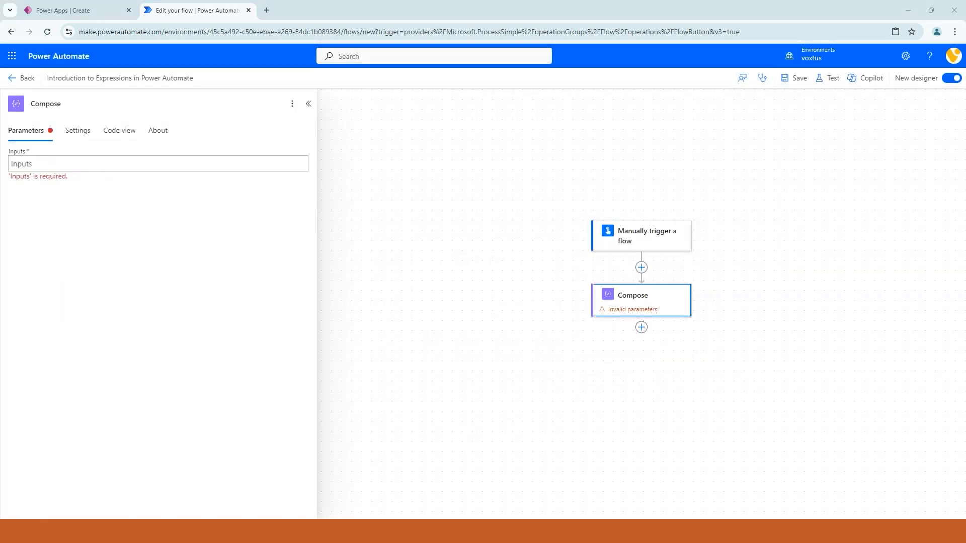
Step: Add the expression base64('Hello Power Automate') to the empty Compose inputs
click(146, 158)
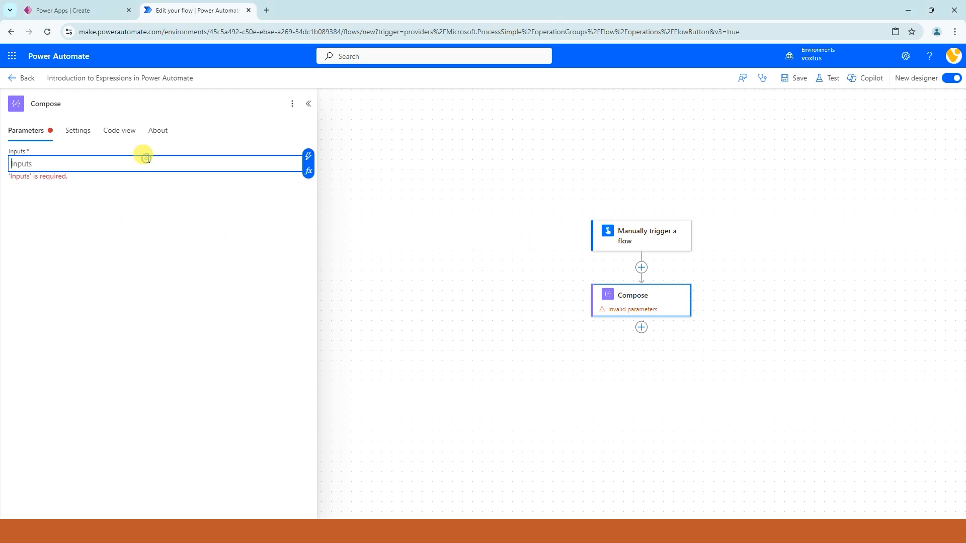
click(309, 171)
click(375, 202)
text(base64)
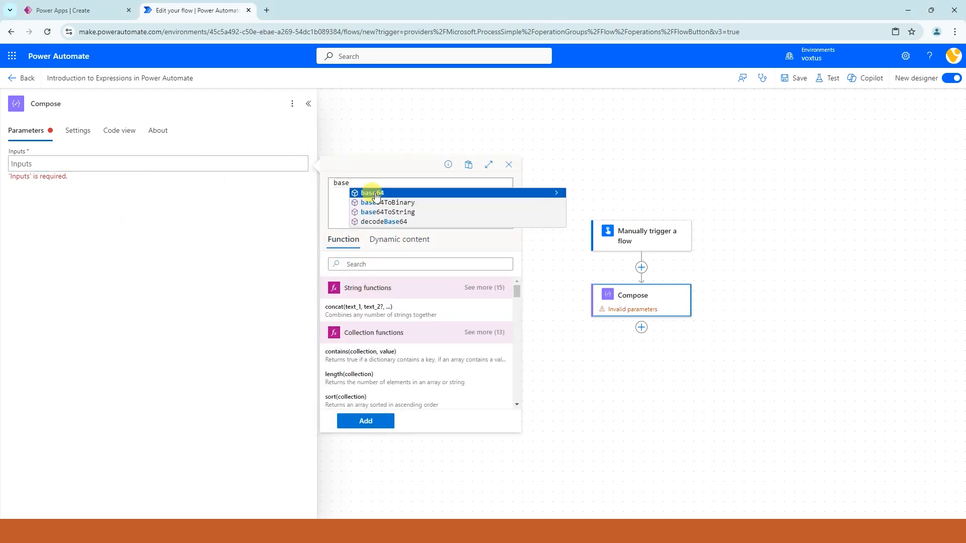
click(376, 195)
text(())
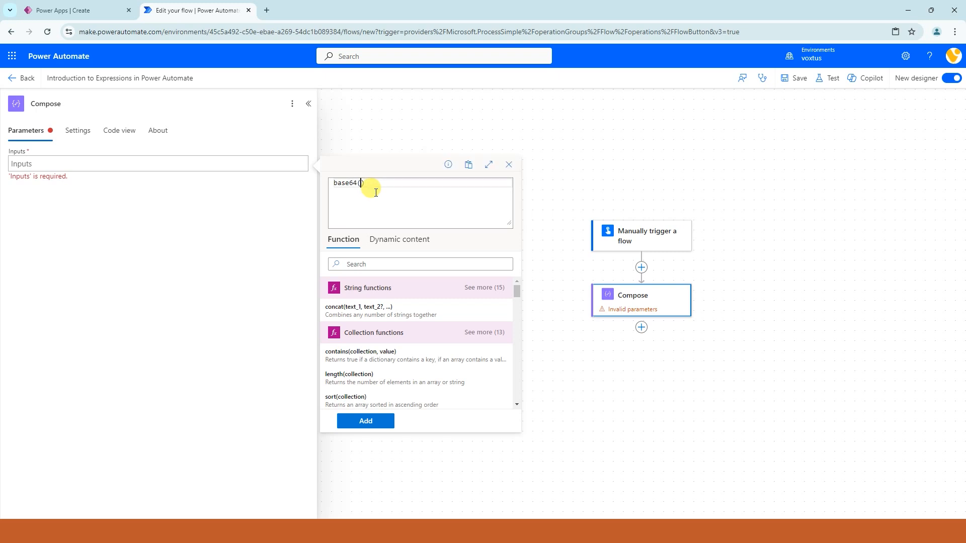
text('Hello Power Automate)
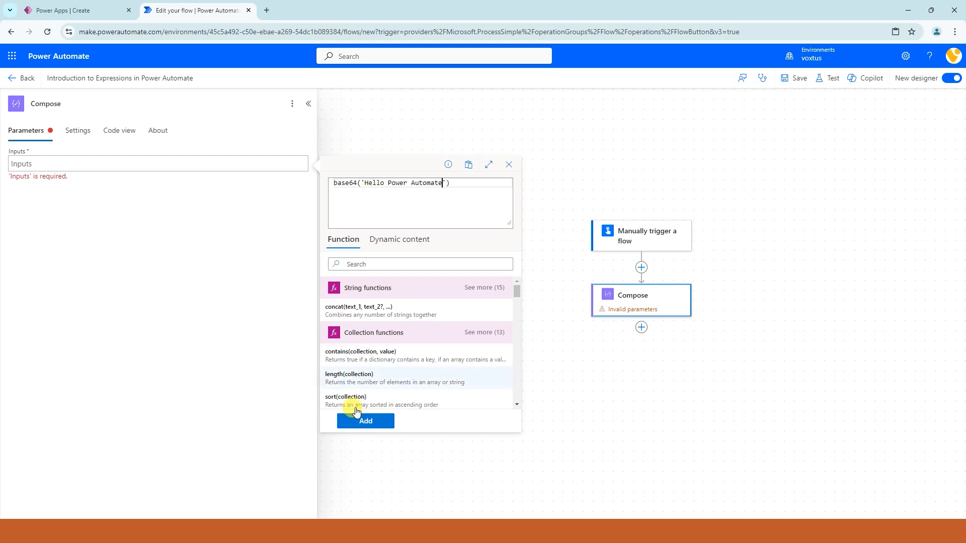
click(359, 422)
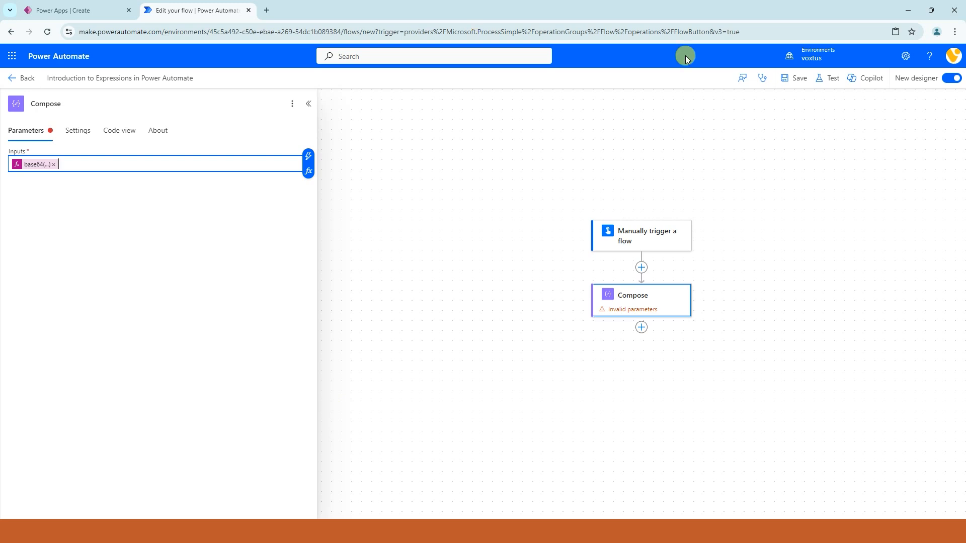
Step: Save and test the flow automatically with the latest successful trigger run, and copy the encoded string from the Compose output
click(830, 86)
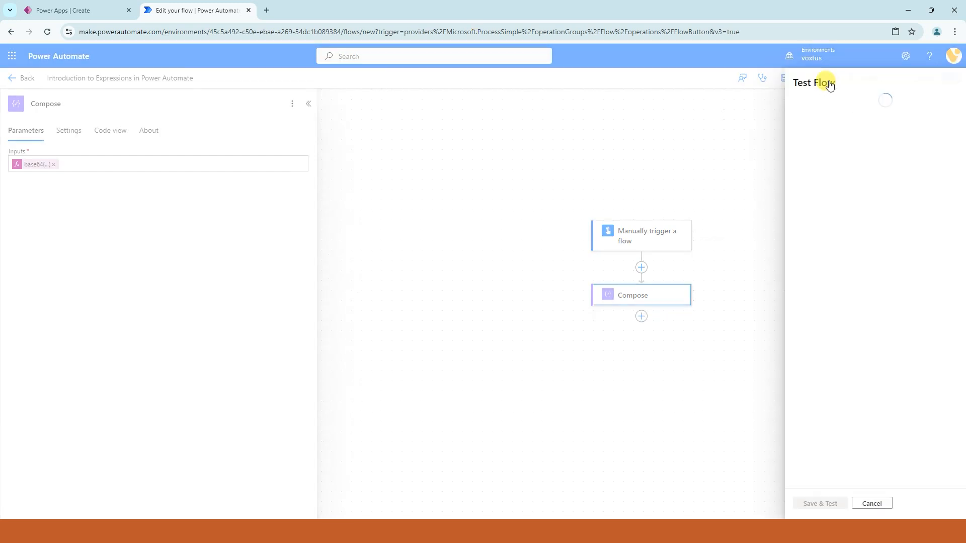
click(819, 132)
click(811, 148)
click(787, 167)
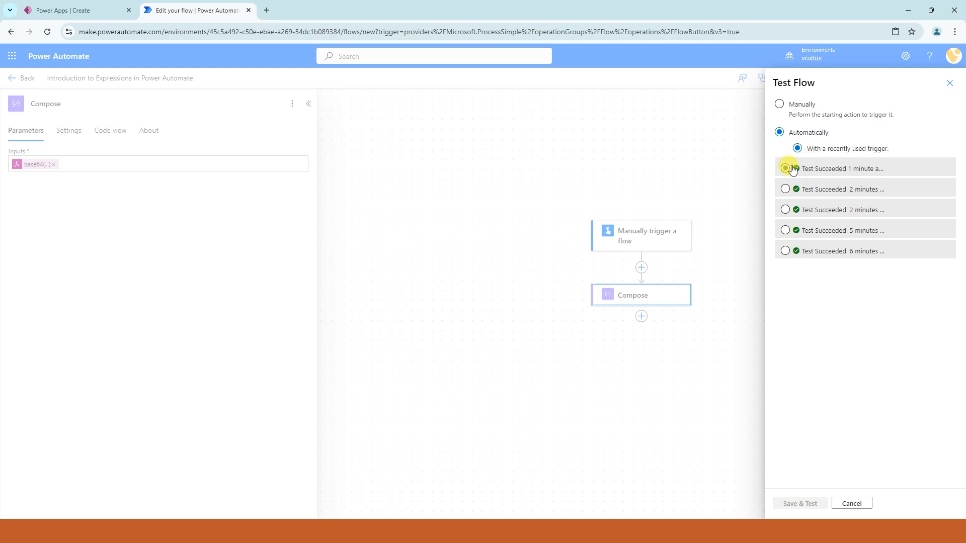
click(798, 503)
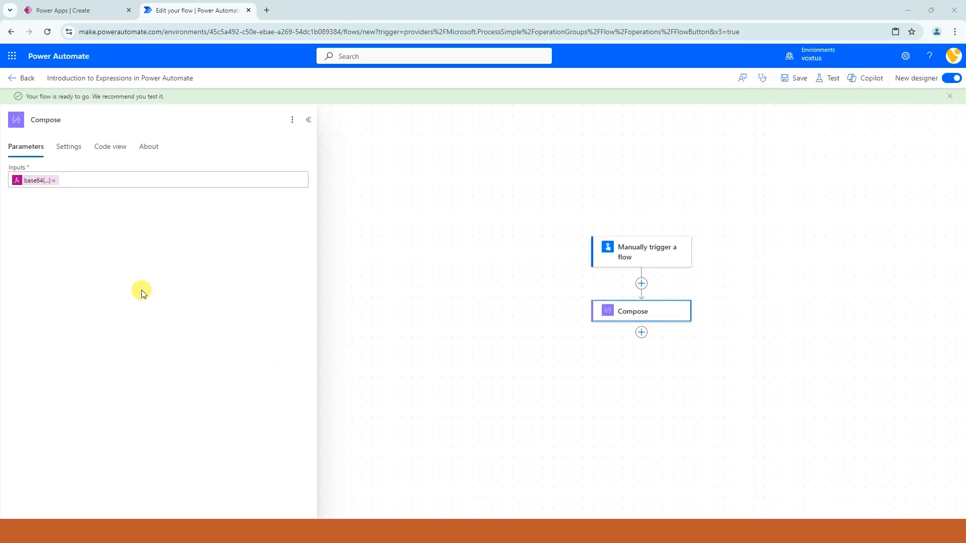
drag(156, 317, 23, 326)
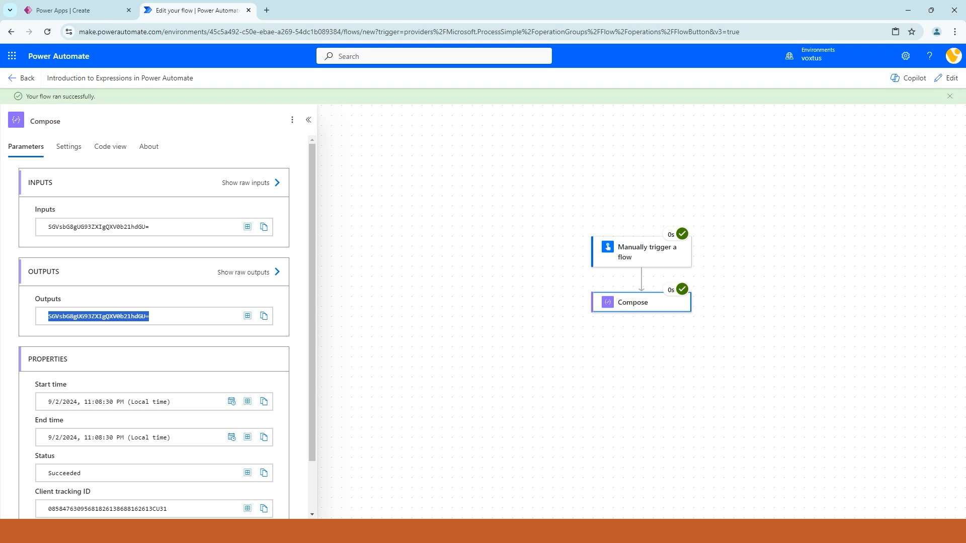
click(162, 316)
drag(164, 318, 14, 311)
key(ctrl+c)
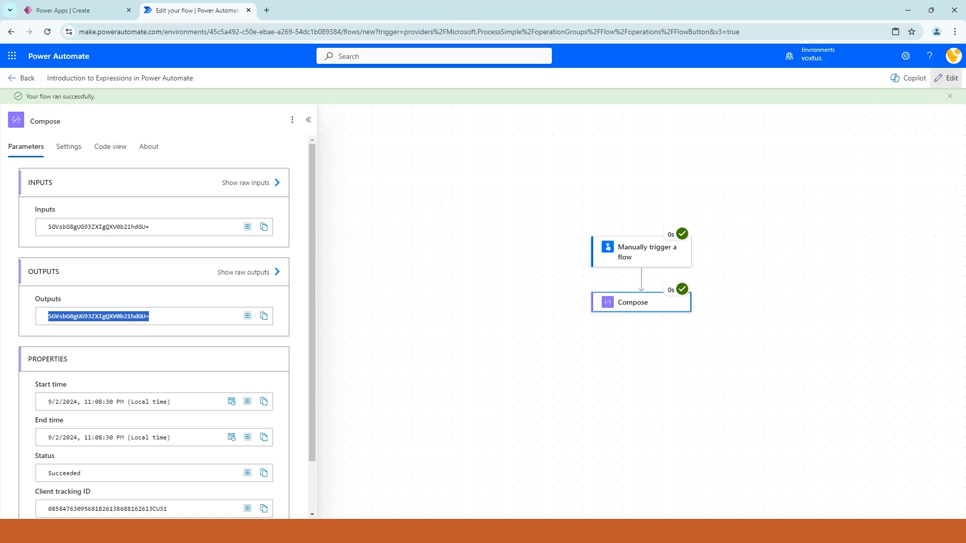
Step: Return the flow to editing and remove the base64 expression from the Compose inputs
click(947, 78)
click(636, 294)
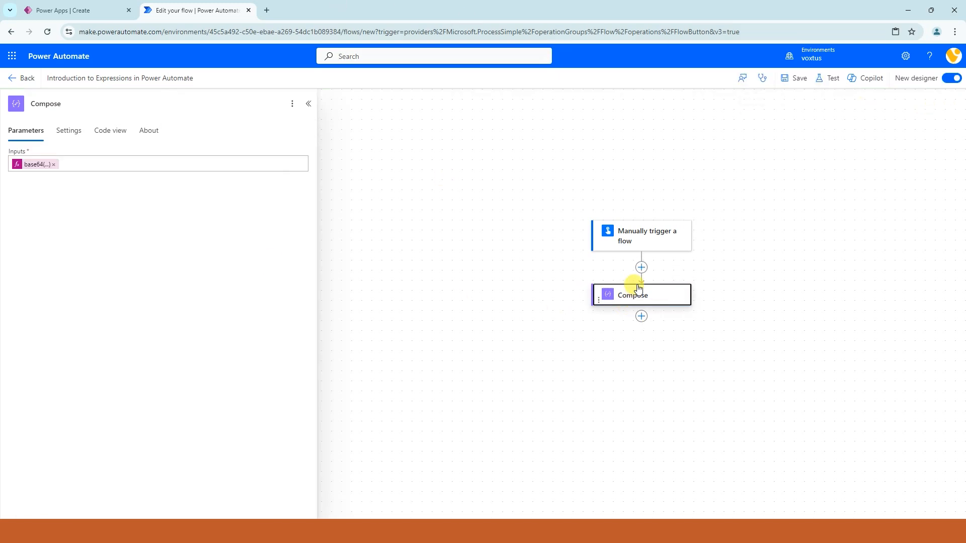
click(52, 164)
key(BackSpace)
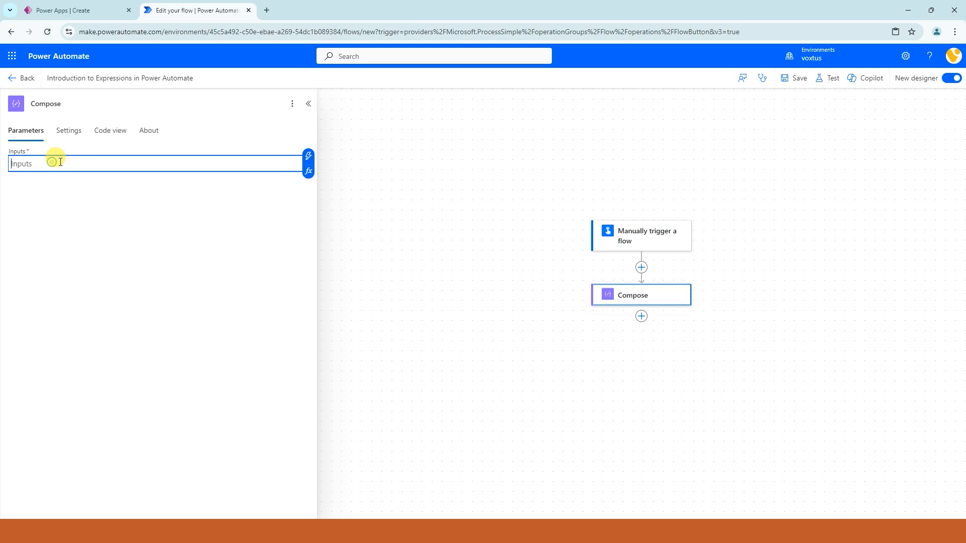
Step: Add the expression base64ToString('SGVsbG8gUG93ZXIgQXV0b21hdGU=') to the Compose inputs, pasting the copied encoded string as its argument
click(309, 172)
text(base)
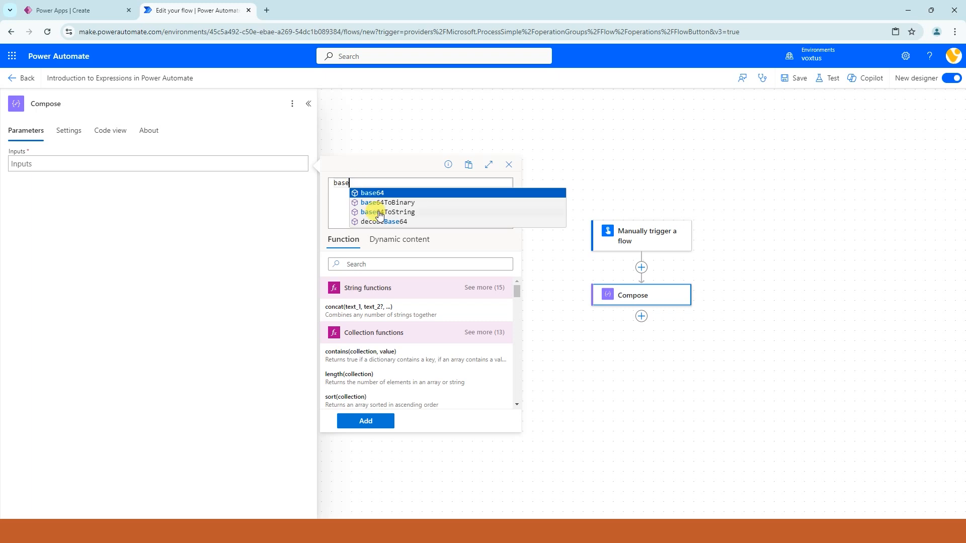
click(377, 211)
text((')
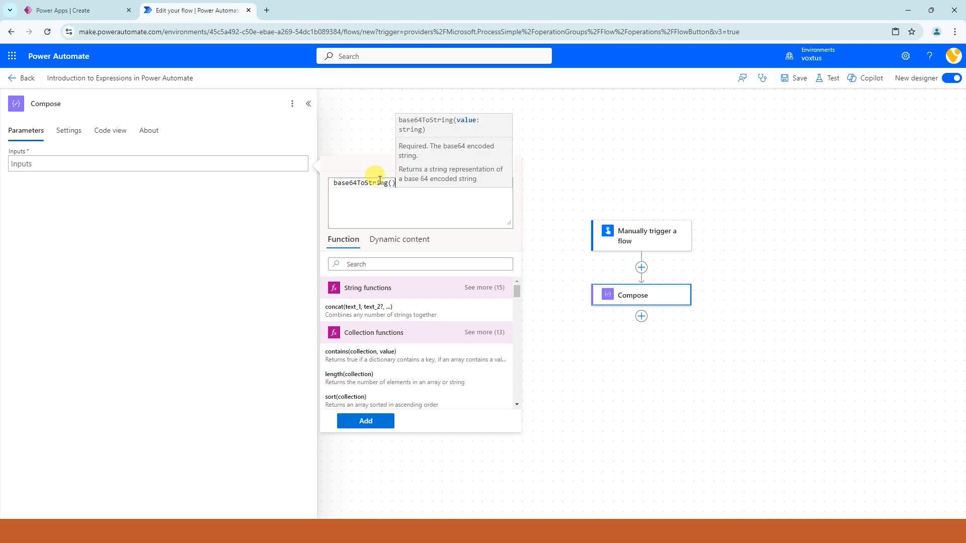
key(ctrl+v)
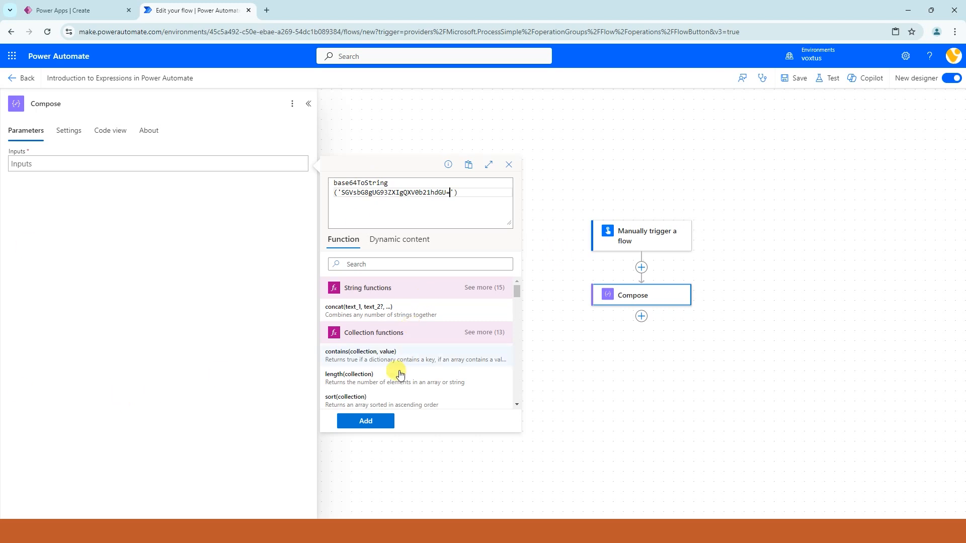
click(365, 422)
Step: Save and test the flow automatically with a recently used trigger, and examine the decoded text in the Compose output
click(834, 80)
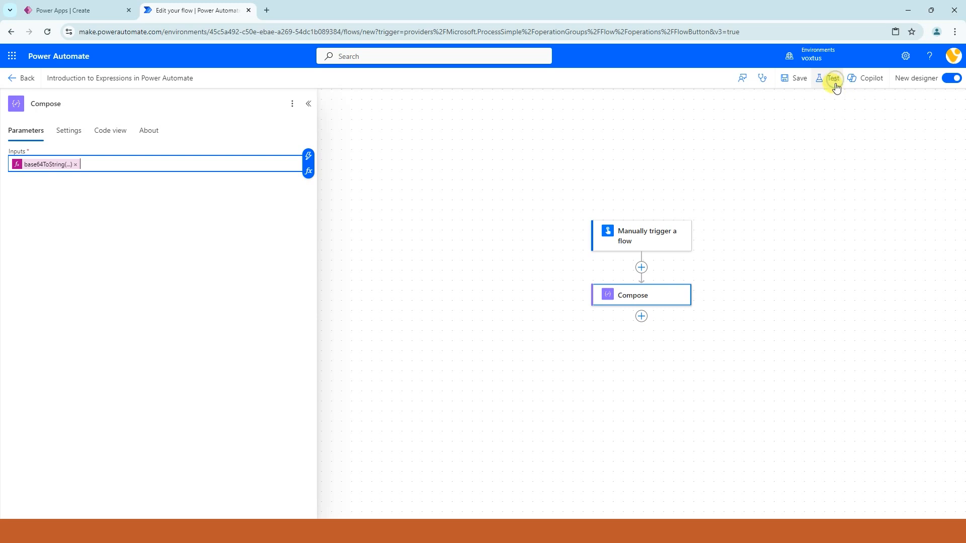
click(807, 134)
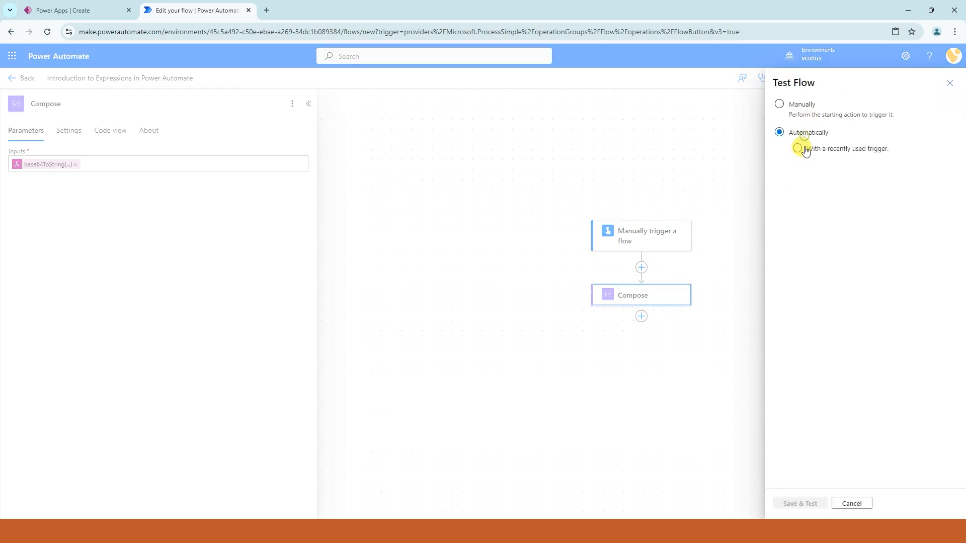
click(803, 169)
click(790, 504)
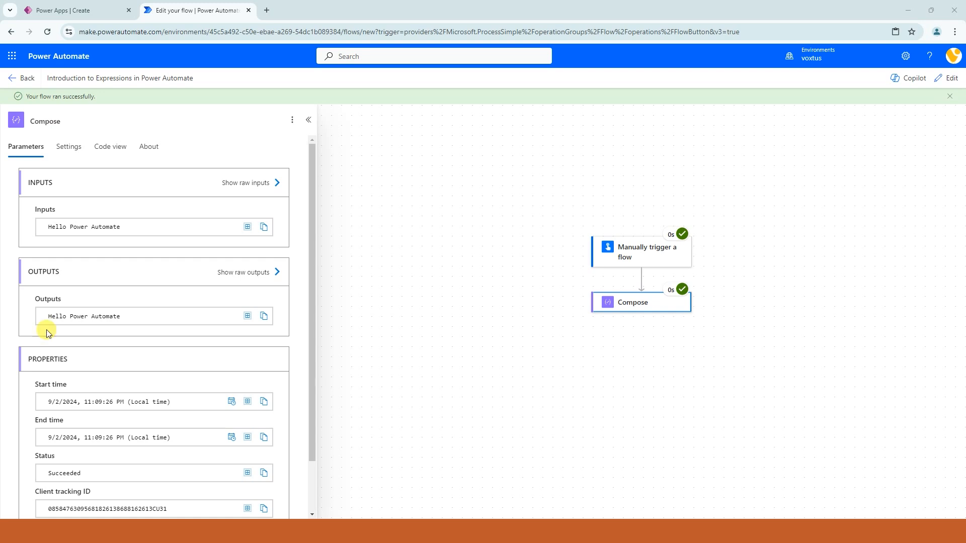
drag(151, 318, 48, 315)
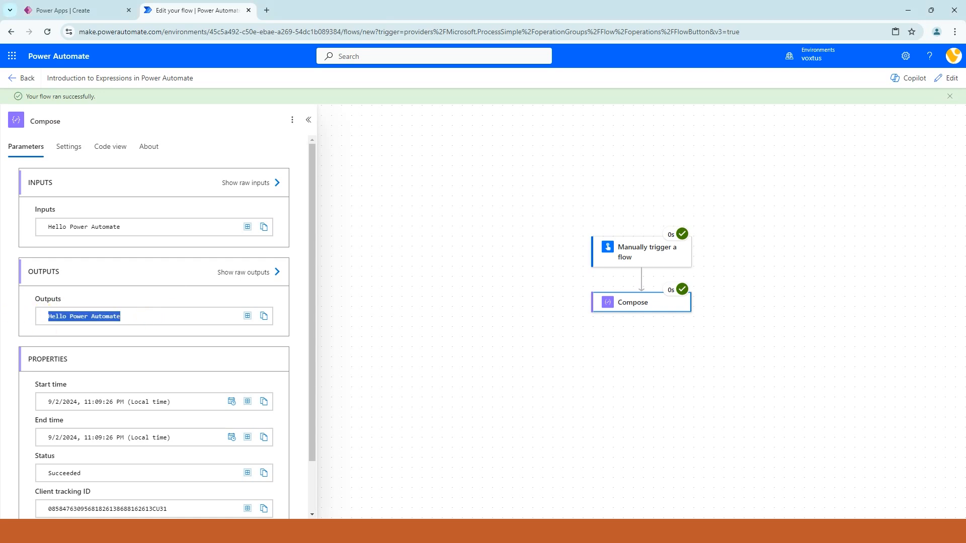